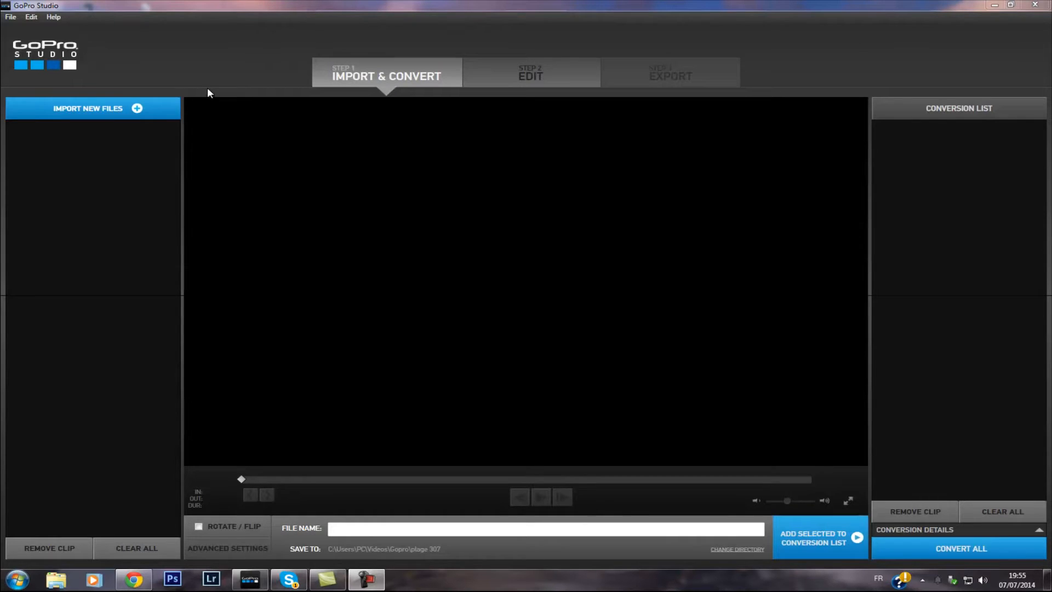
- Import the GOPR2215 video from the gopro basique folder in the Vidéos library
click(153, 115)
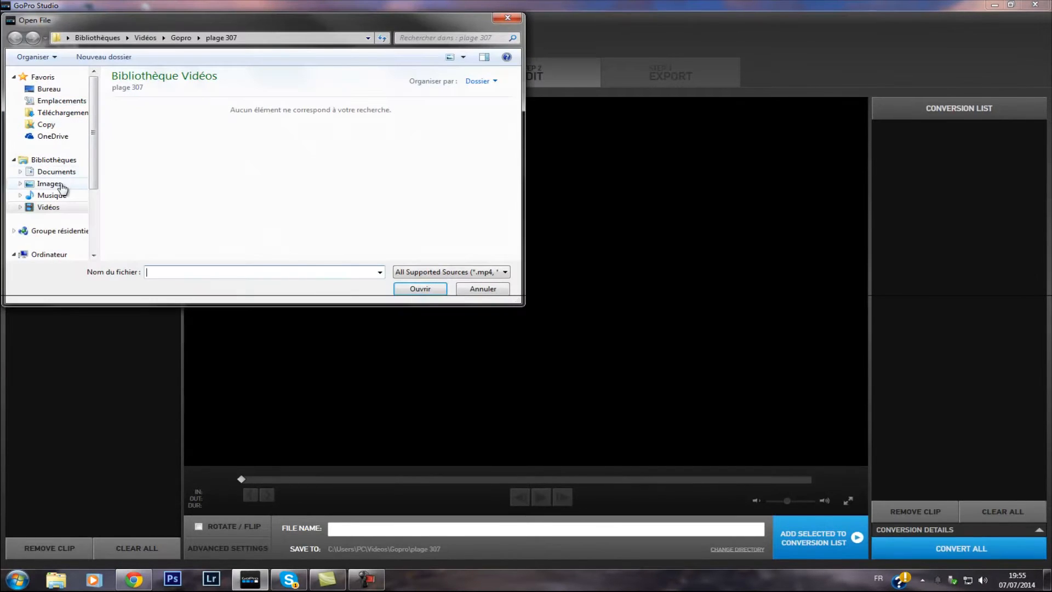
click(48, 207)
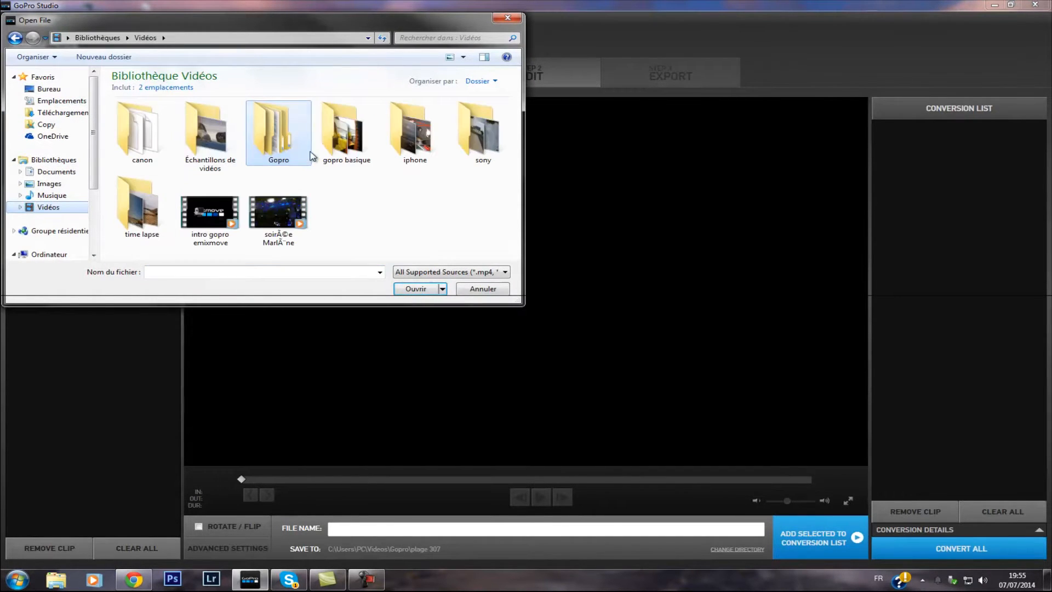
double_click(345, 131)
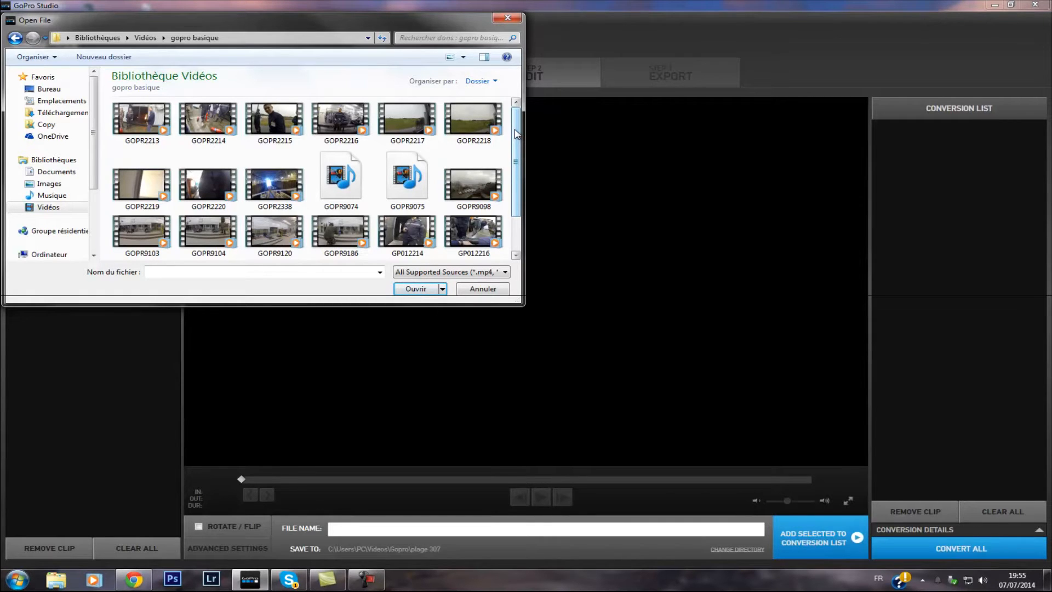
scroll(517, 137, down, 2)
scroll(520, 132, up, 2)
scroll(520, 126, down, 1)
scroll(523, 127, up, 1)
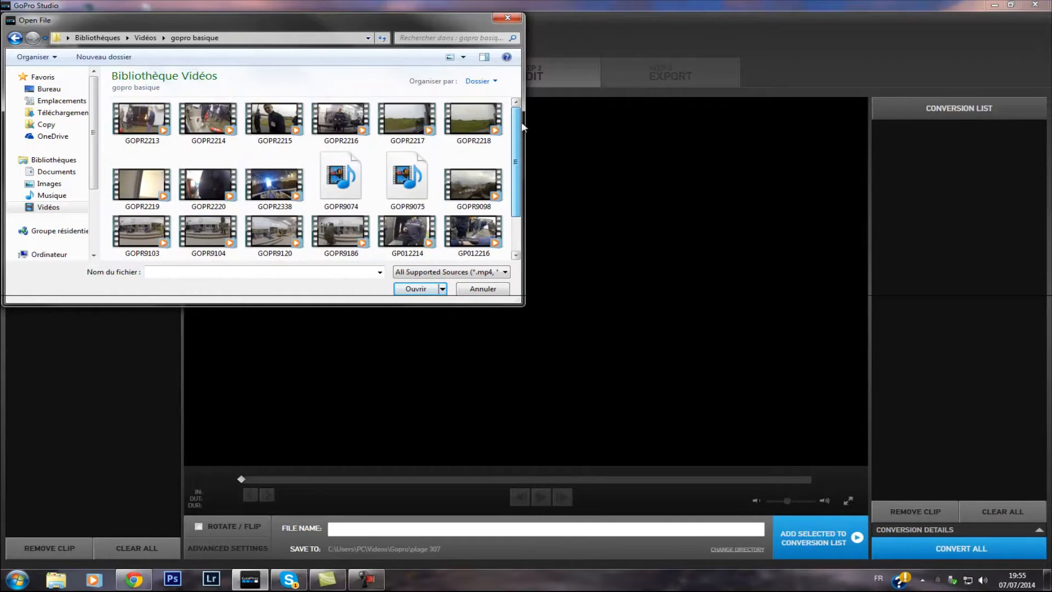
double_click(274, 119)
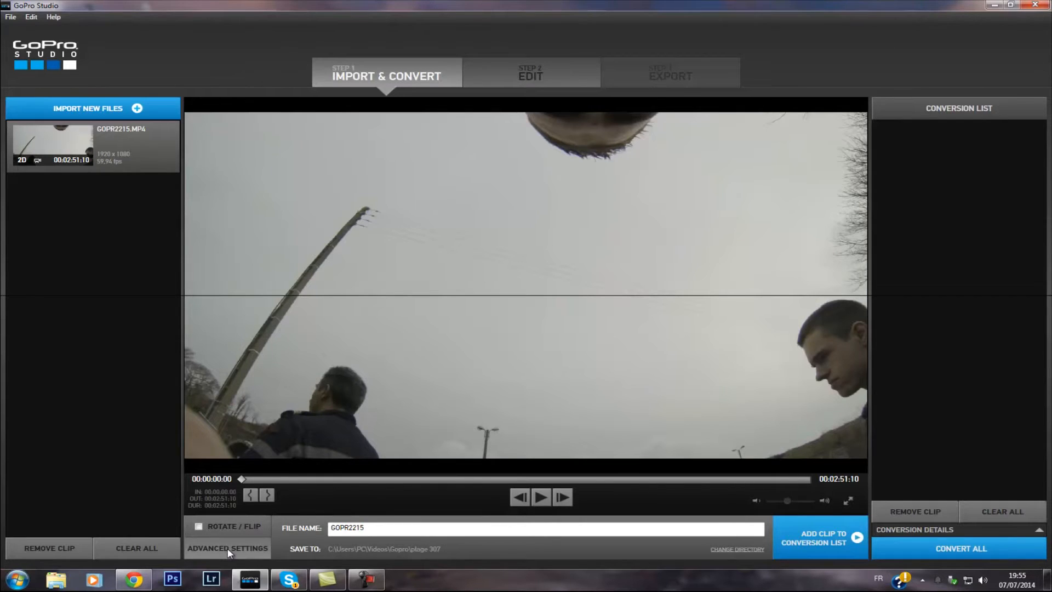
- Open the advanced settings for the GOPR2215 clip and review the available image size and frame rate options
click(229, 549)
click(589, 223)
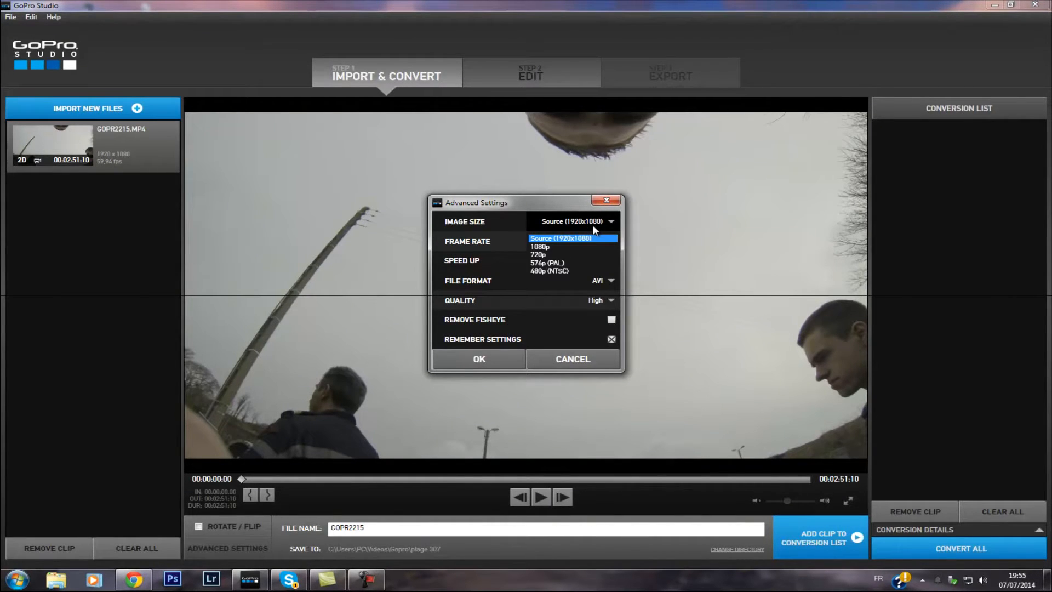
click(591, 225)
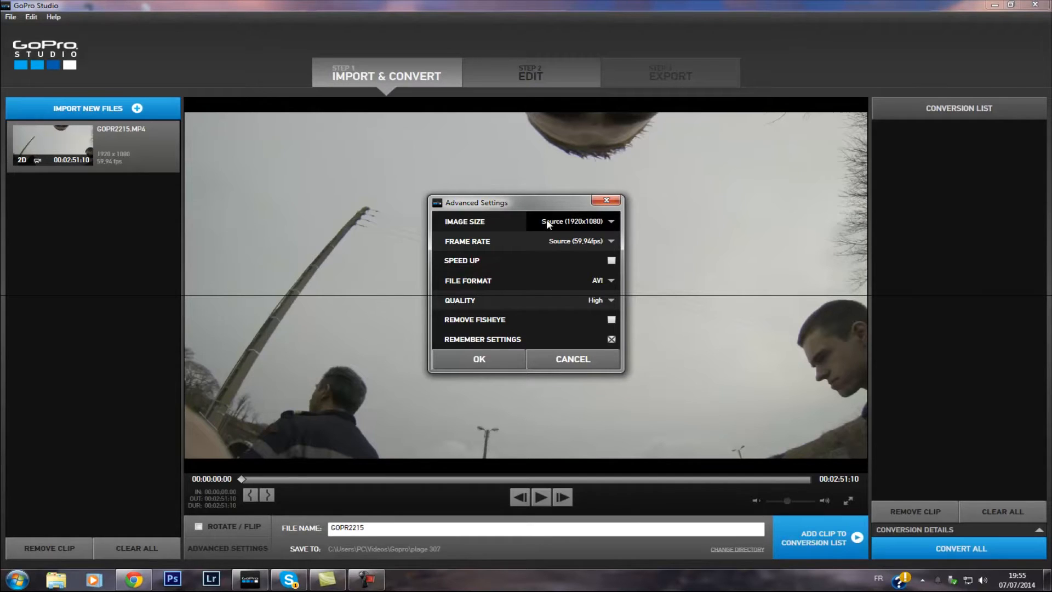
click(593, 245)
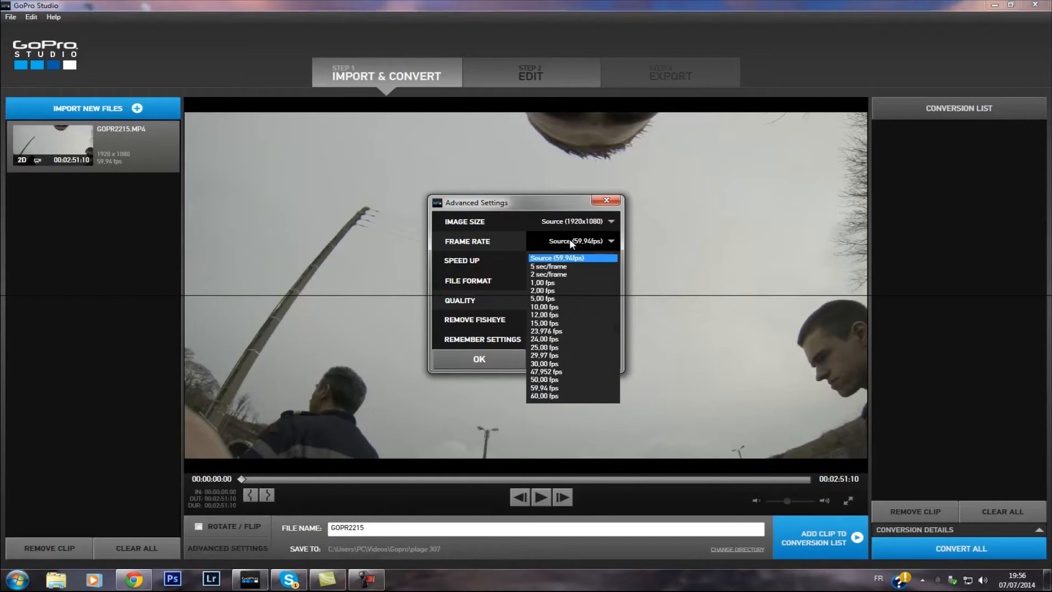
click(570, 239)
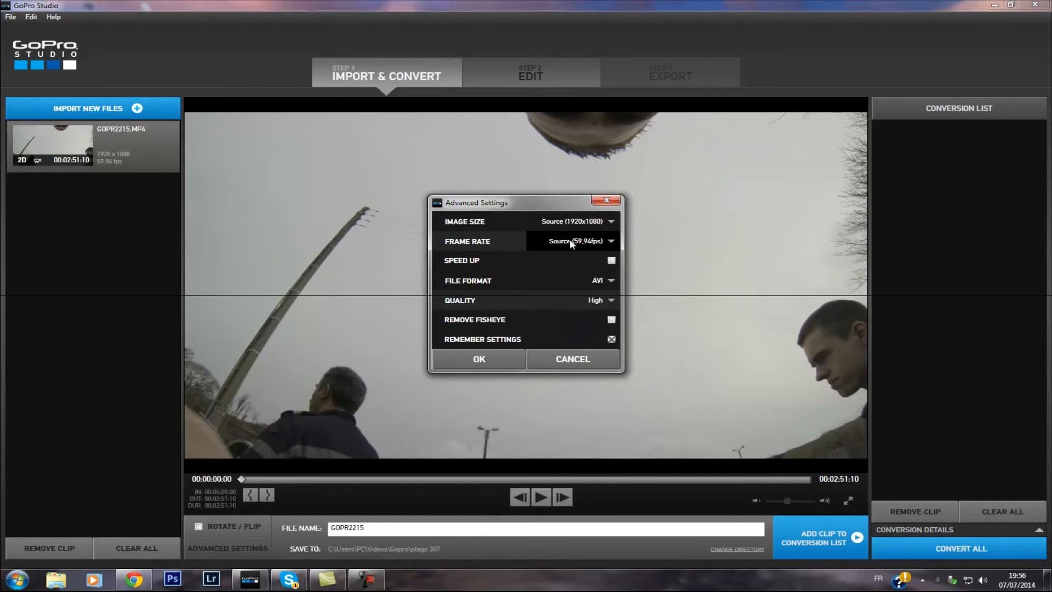
- Try the Speed Up option with a lower speed factor and disable it again
click(611, 261)
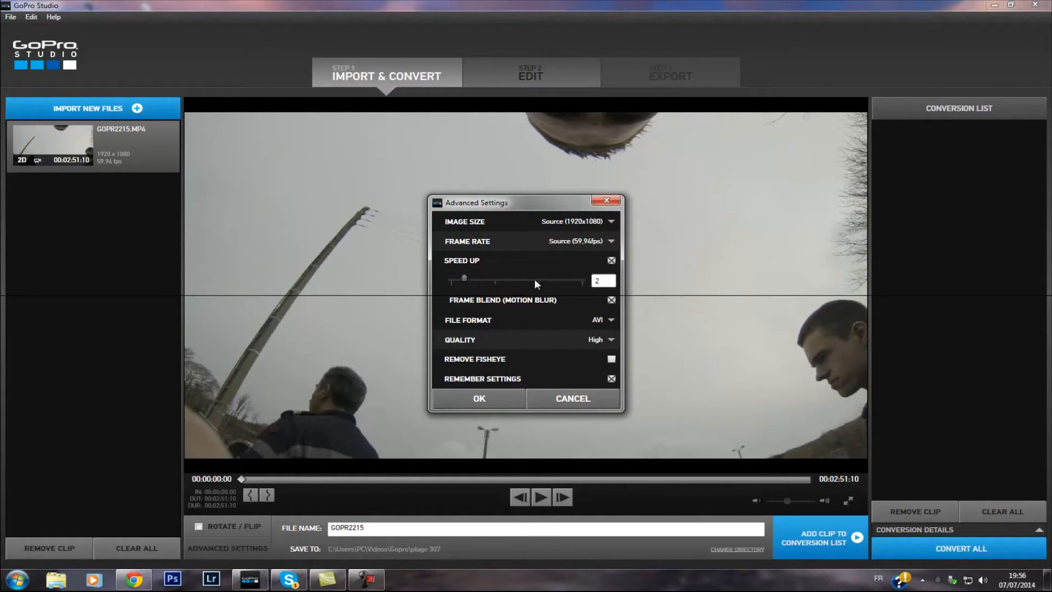
drag(463, 280, 453, 280)
click(611, 260)
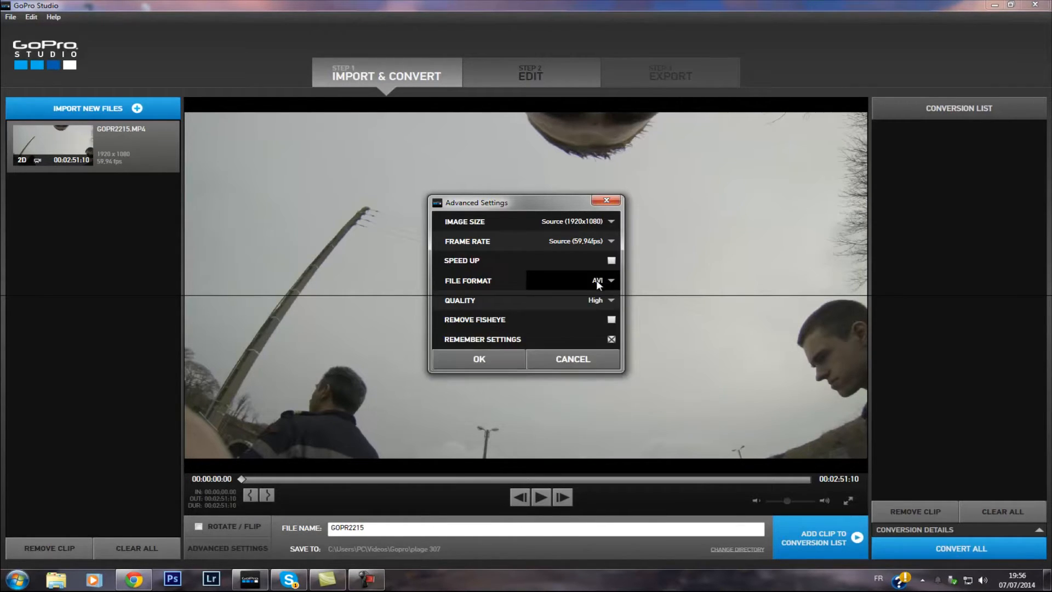
- Choose AVI as the file format and High as the quality, and apply the advanced settings
click(608, 281)
click(602, 296)
click(613, 301)
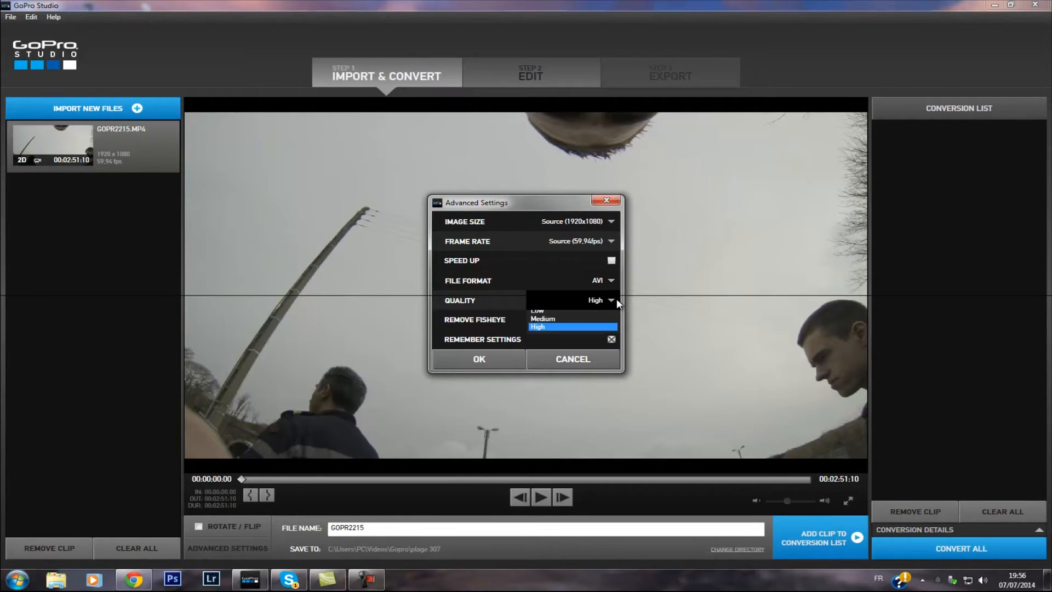
click(559, 329)
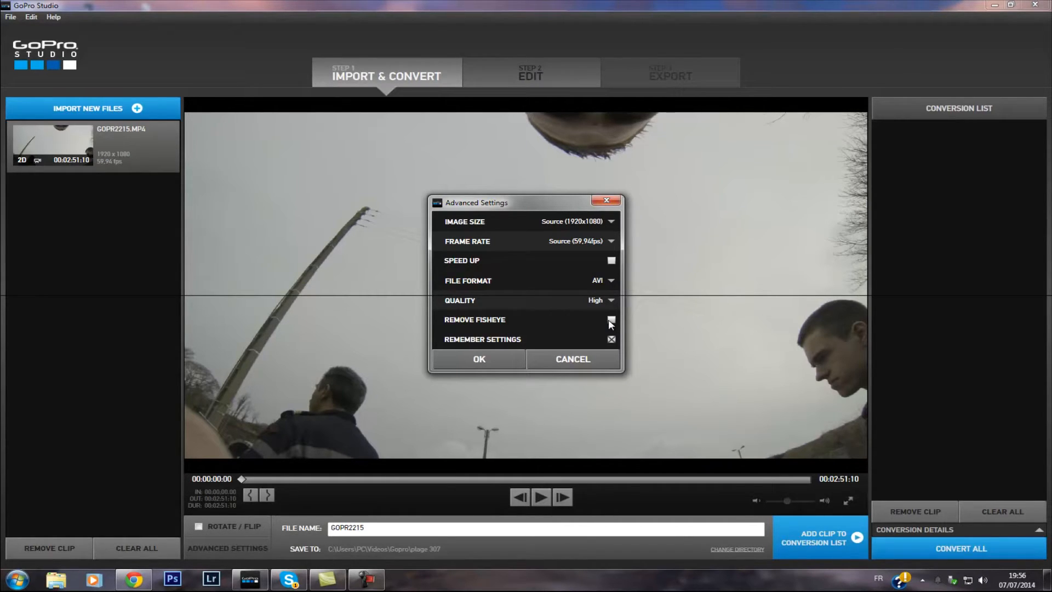
click(498, 357)
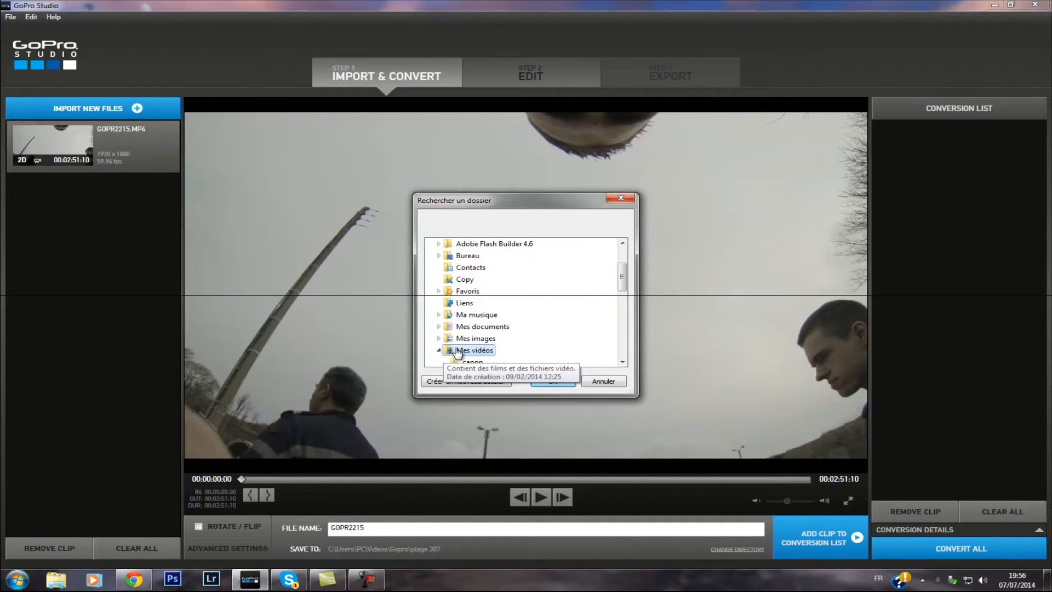
- Set the save location for the converted clip to the Mes vidéos folder
scroll(453, 351, down, 1)
click(439, 338)
click(553, 381)
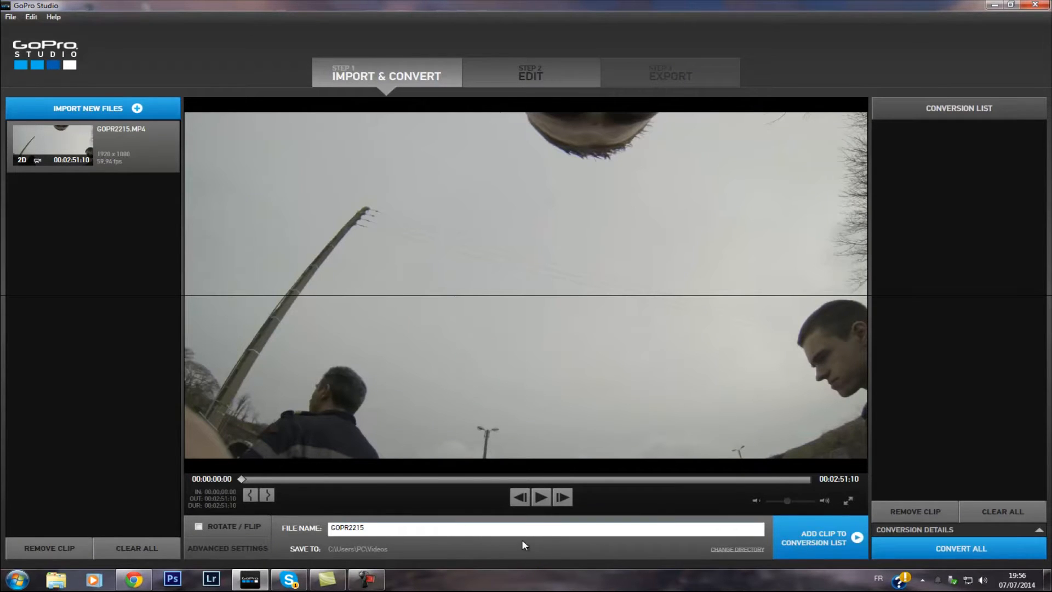
- Name the output file 123456 and add the clip to the conversion list
click(454, 528)
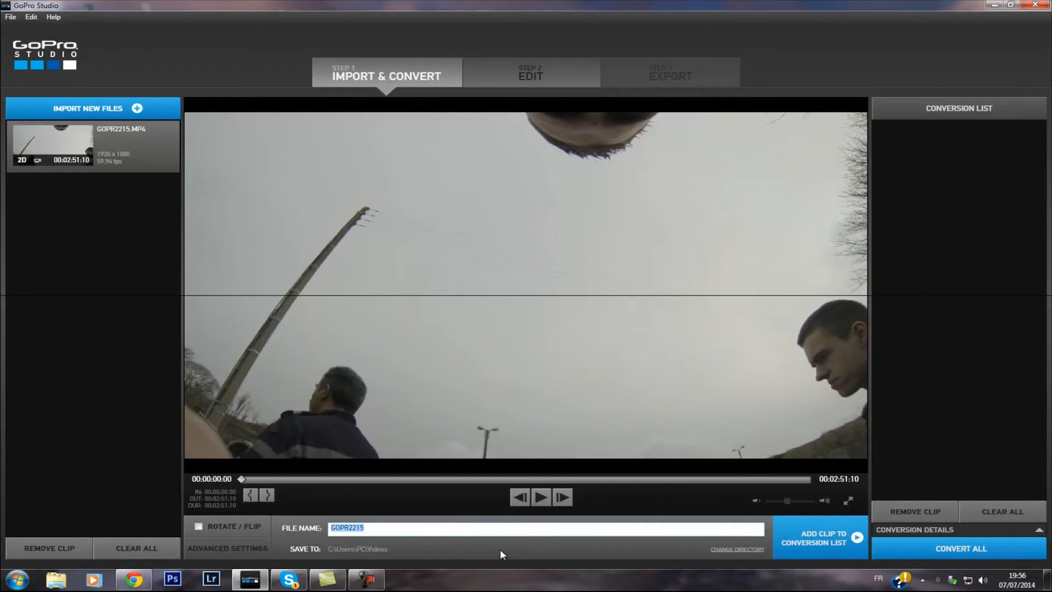
text(123456)
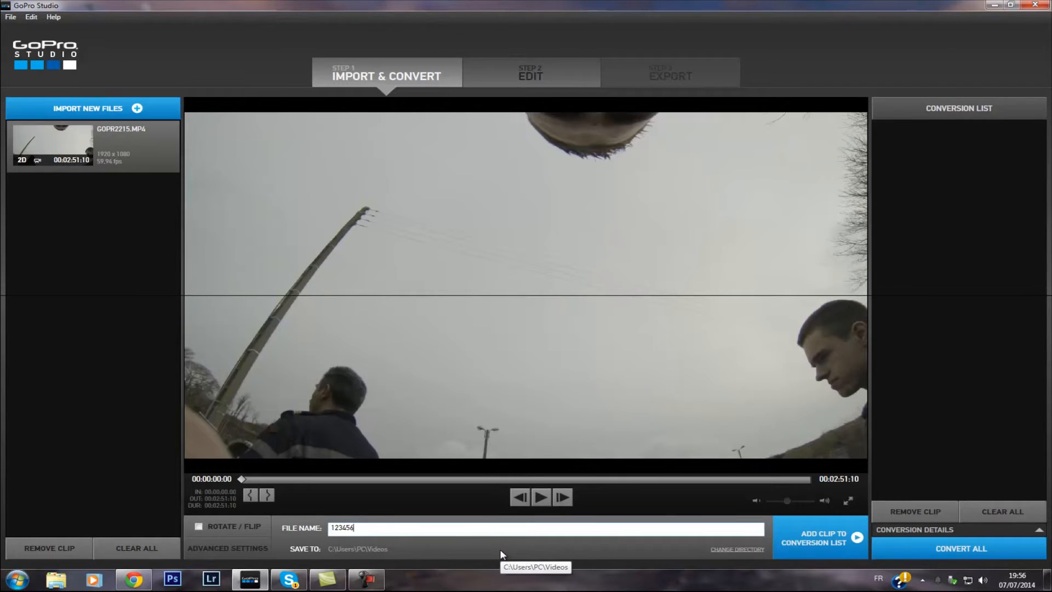
click(806, 546)
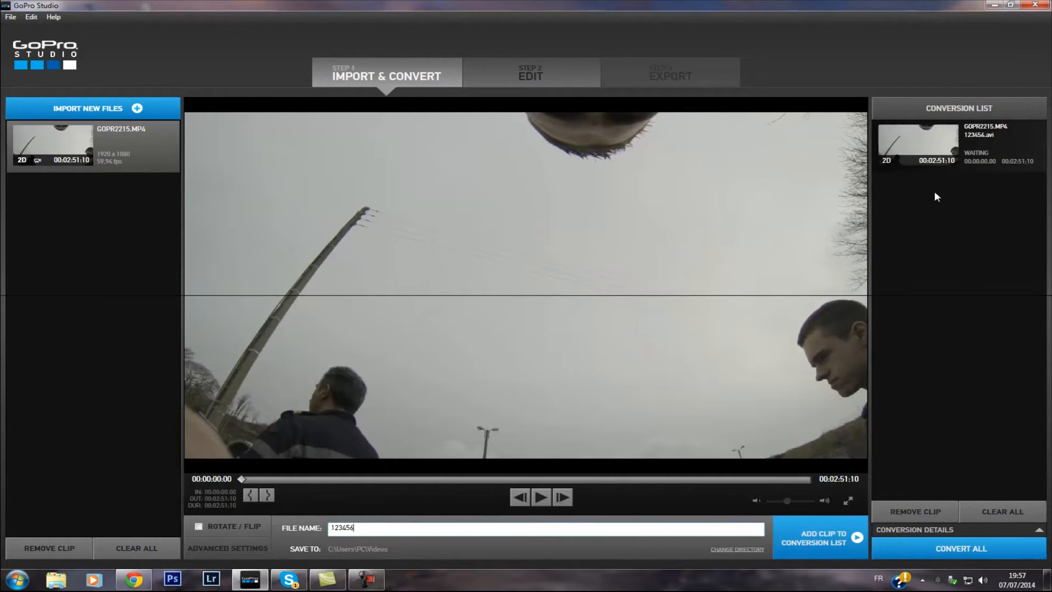
- Select the queued 123456.avi clip and start converting the whole conversion list
click(198, 527)
click(199, 527)
click(974, 142)
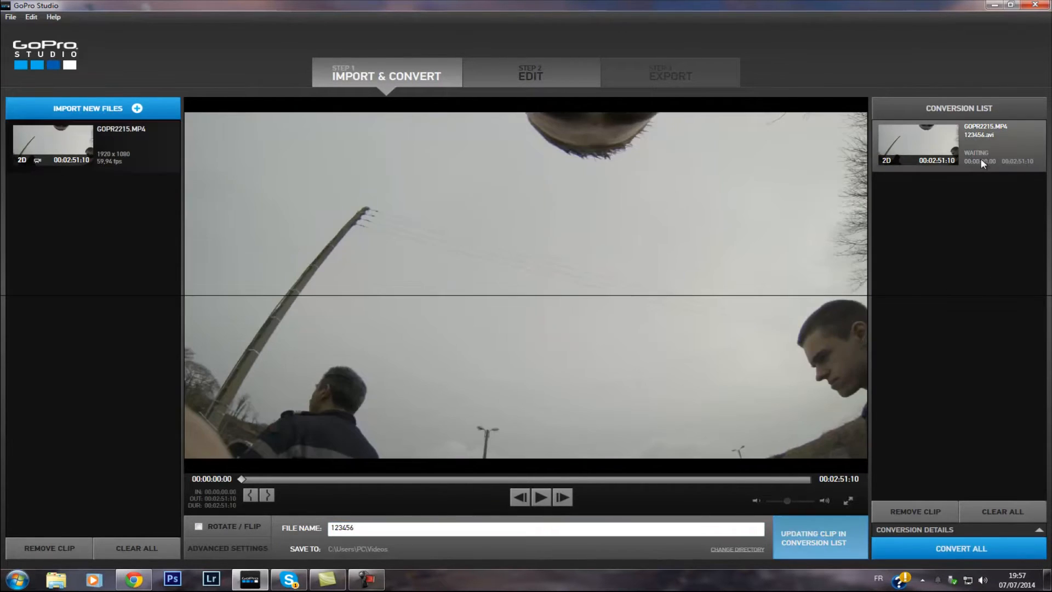
click(954, 551)
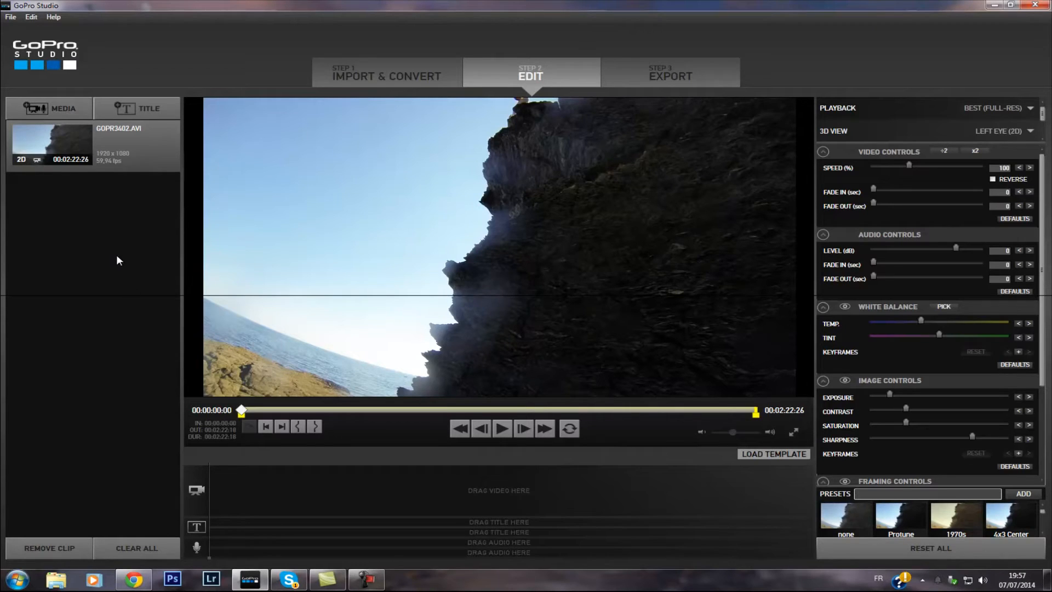
- Add a title with the text "klhnkhg" and browse the fonts available for it
click(145, 109)
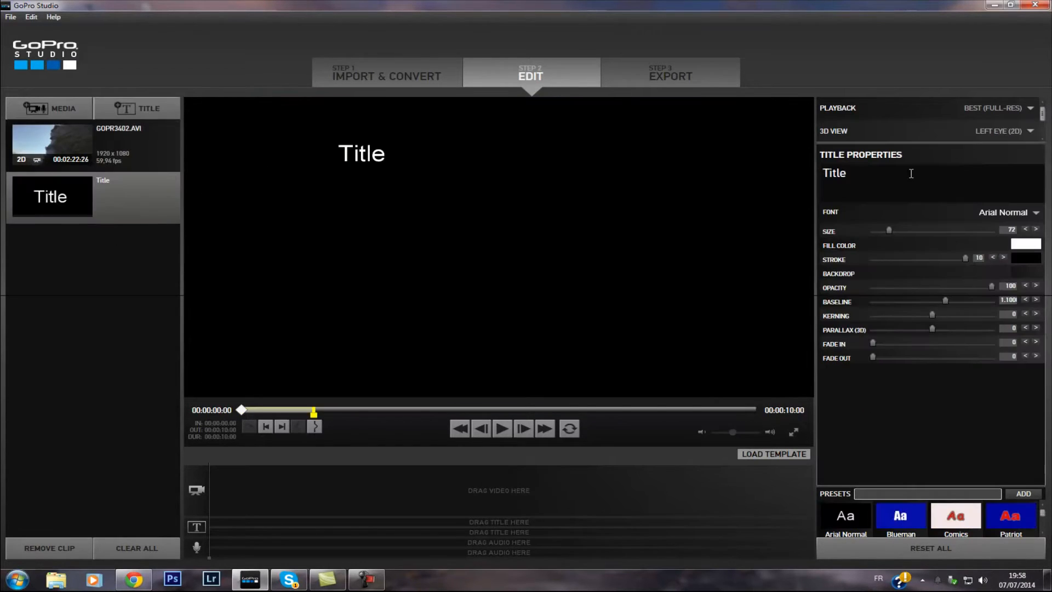
text(klhnkhg)
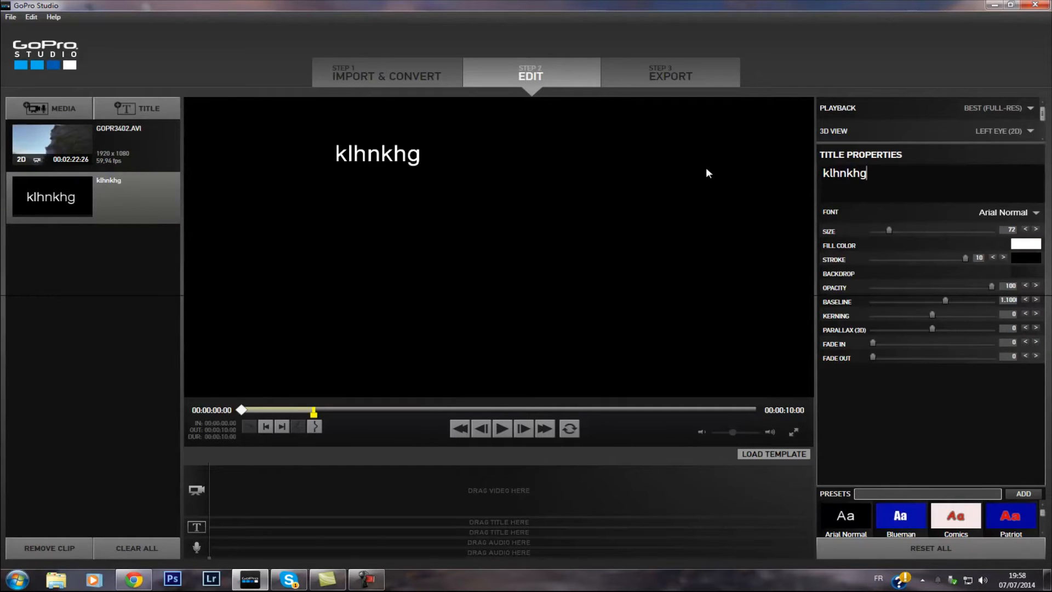
click(1035, 213)
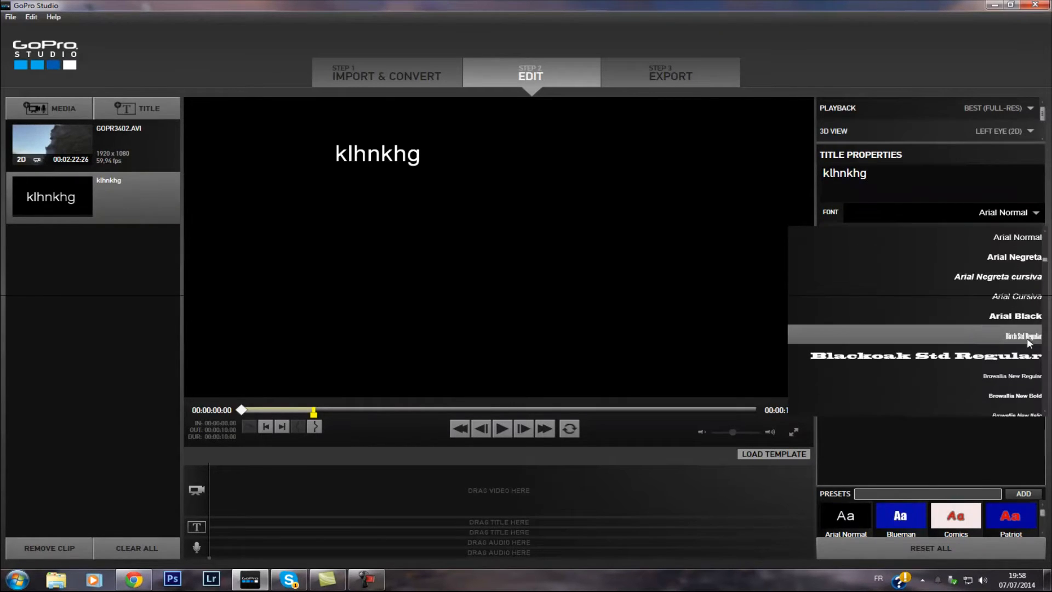
scroll(978, 330, down, 1)
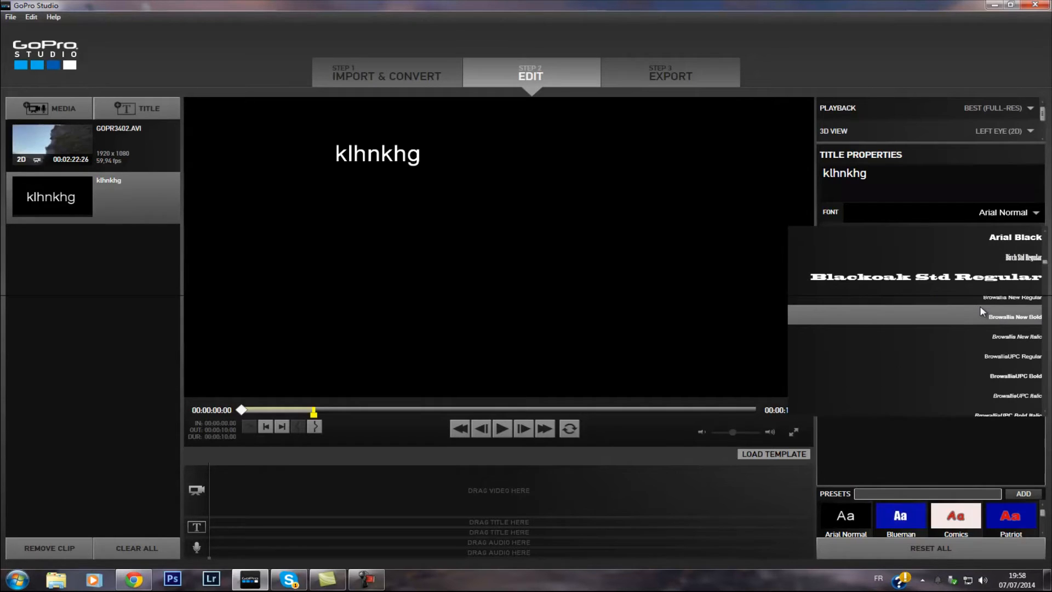
scroll(979, 317, down, 6)
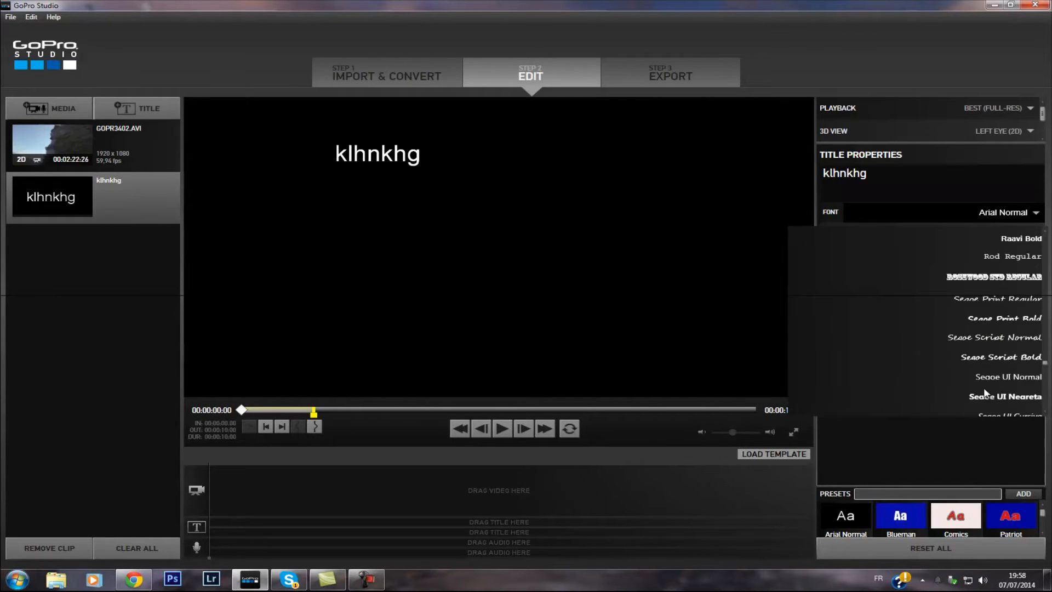
scroll(974, 332, up, 5)
click(982, 189)
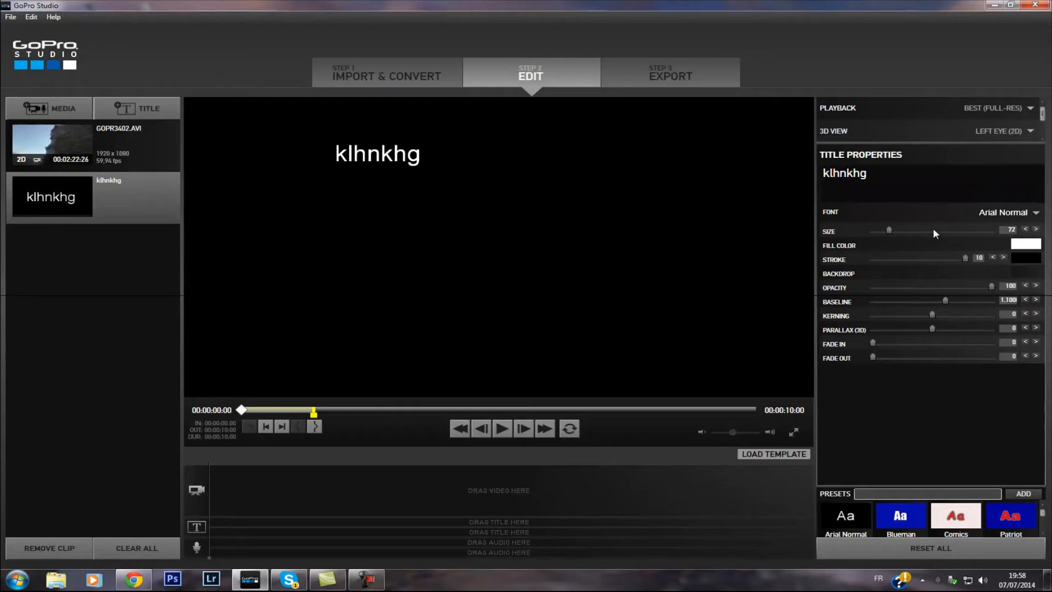
- Set the title's size to 93 and its fill color to red
mouse_move(889, 230)
mouse_down()
mouse_move(920, 230)
mouse_move(894, 230)
mouse_up()
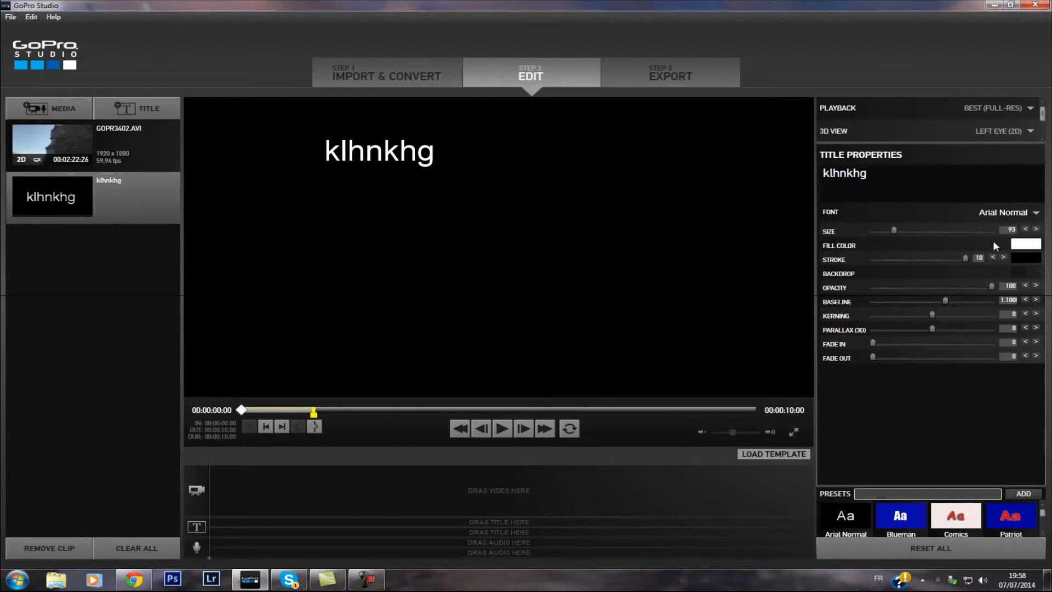
click(1021, 243)
drag(843, 280, 841, 257)
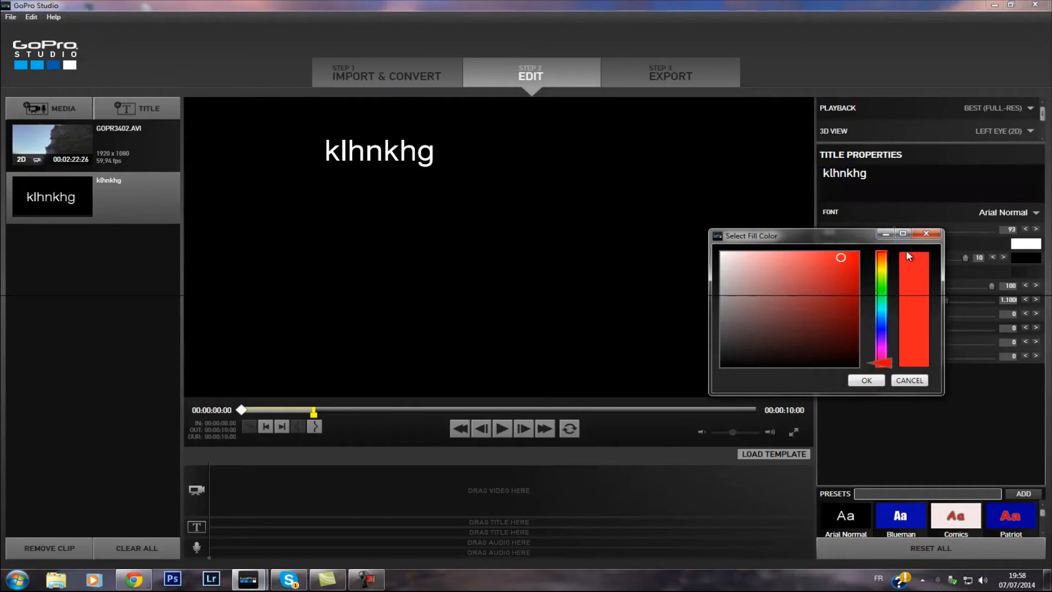
click(868, 379)
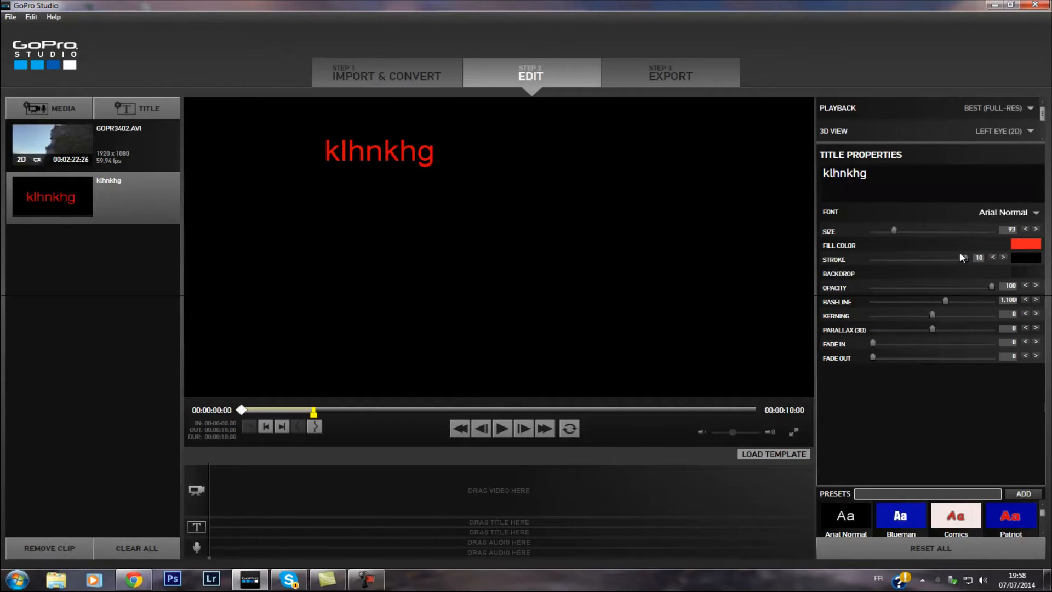
- Place the GOPR3402 clip on the timeline's video track and the title on the title track
drag(144, 152, 214, 523)
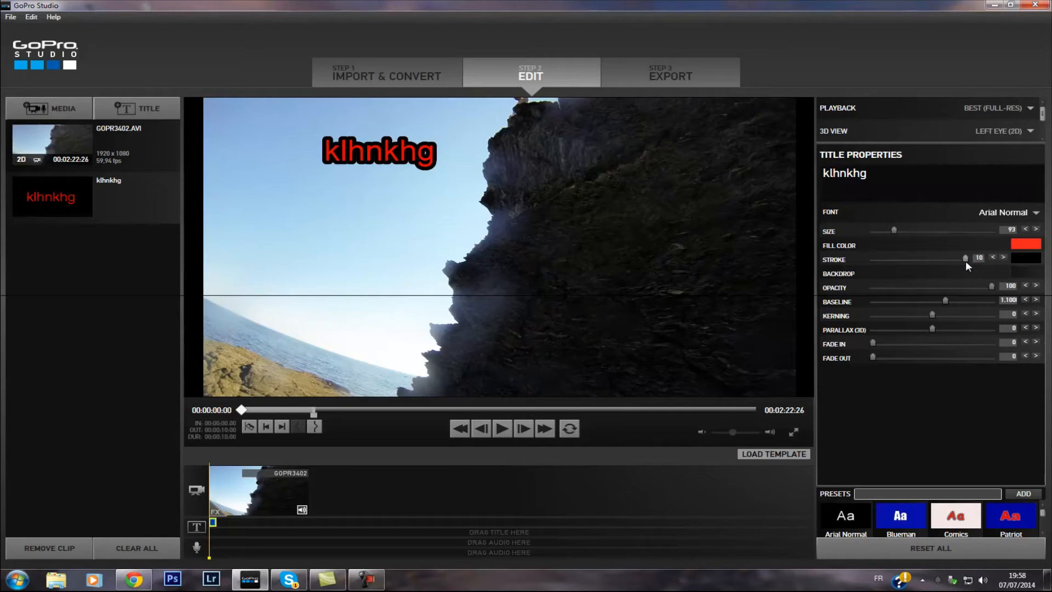
- Set the title's stroke to 0, opacity to 54, baseline to 5, kerning to 33 and parallax to 100
drag(966, 261, 854, 274)
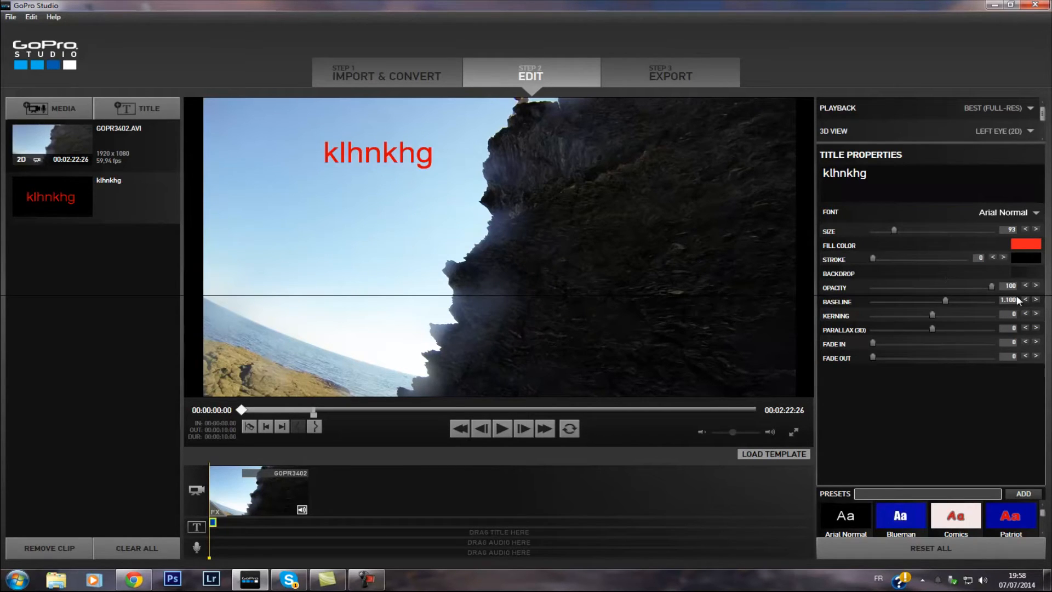
drag(992, 286, 940, 286)
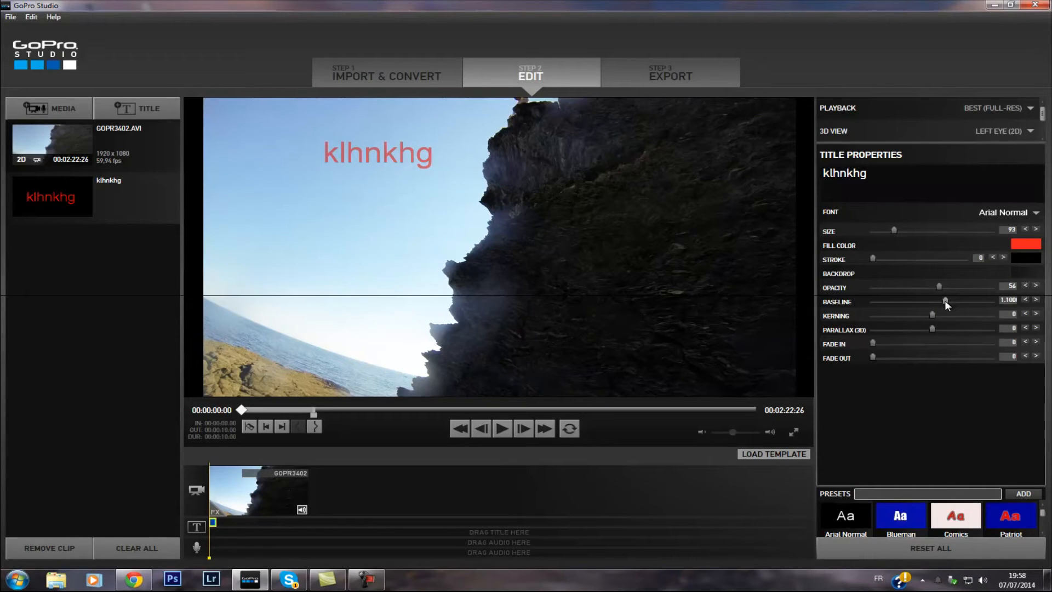
drag(940, 300, 1015, 311)
mouse_move(937, 314)
mouse_down()
mouse_move(978, 315)
mouse_move(952, 315)
mouse_move(951, 330)
mouse_move(972, 328)
mouse_up()
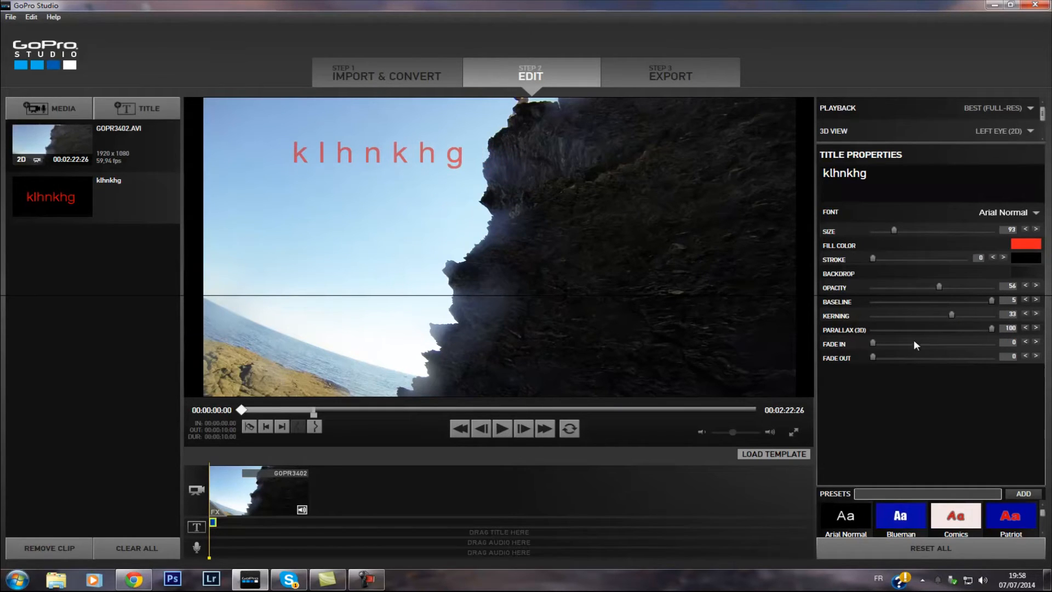
- Set the title's fade-in to 5 and play the timeline to preview it
drag(874, 342, 935, 343)
click(873, 343)
click(928, 346)
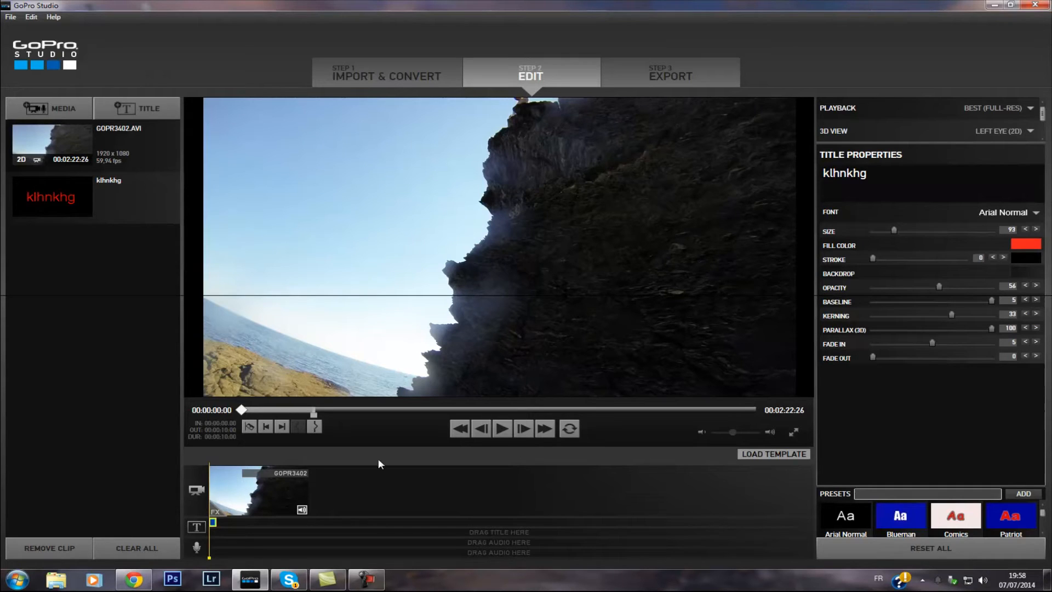
click(500, 428)
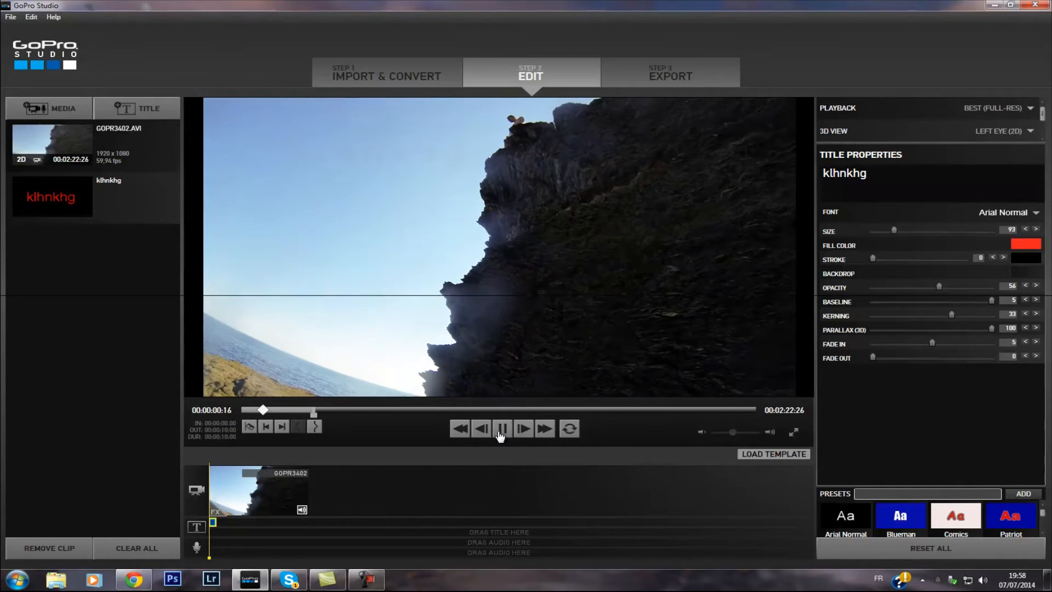
- Stop the timeline preview and select the GOPR3402 clip on the video track
click(500, 428)
click(229, 491)
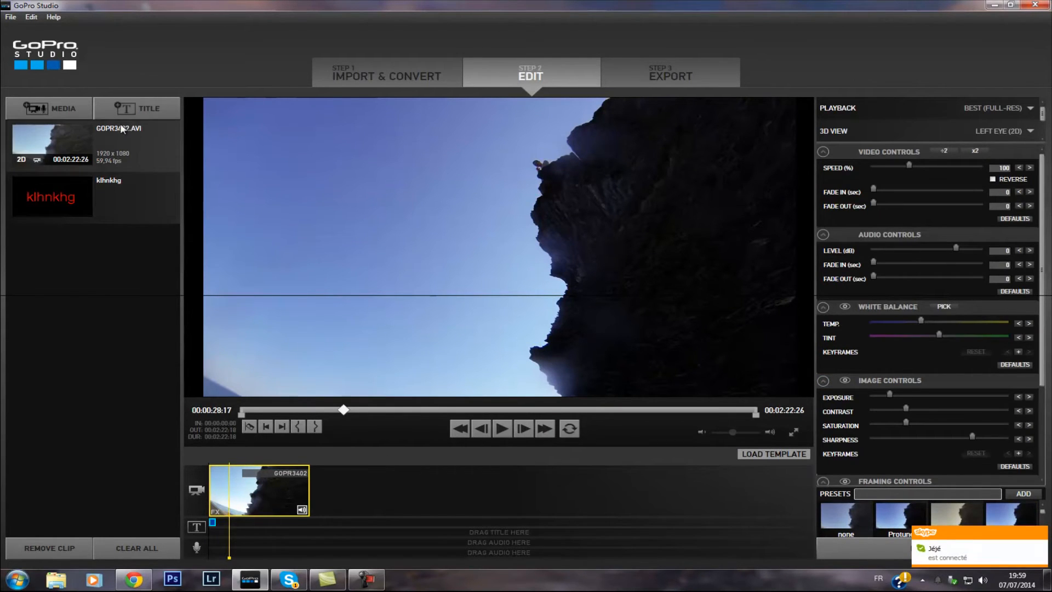
click(157, 166)
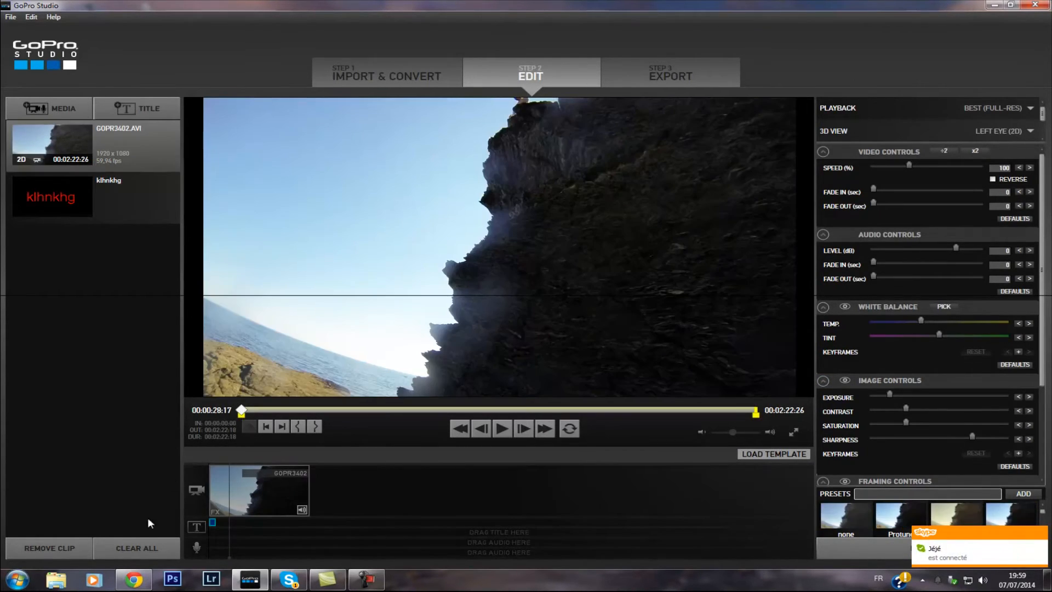
drag(125, 157, 321, 524)
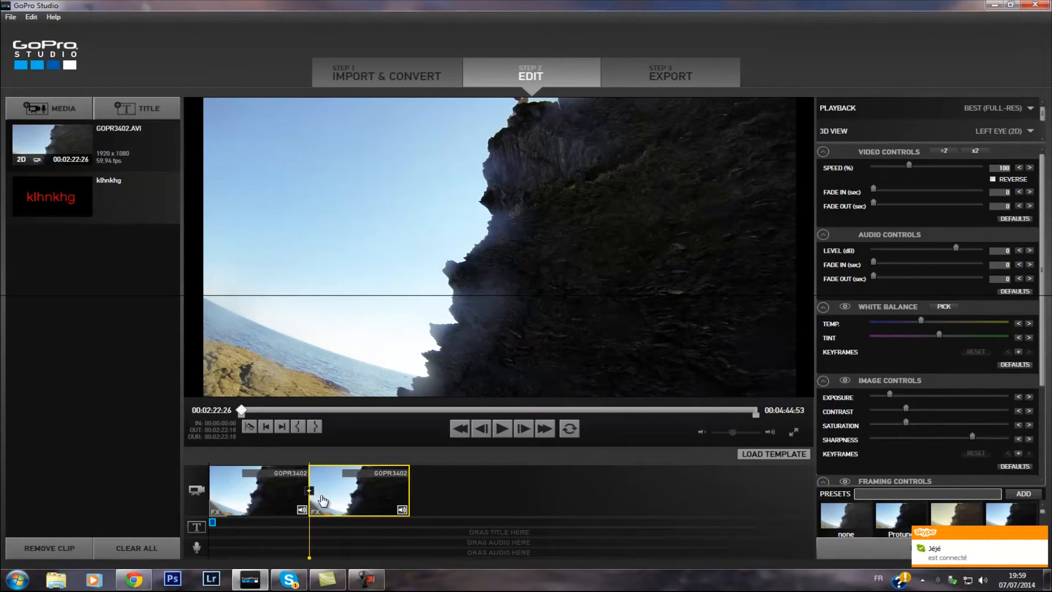
key(Delete)
- Trim the GOPR3402.AVI source clip with an in point at 00:02:13:35 and an out point at 00:02:21:23
click(101, 150)
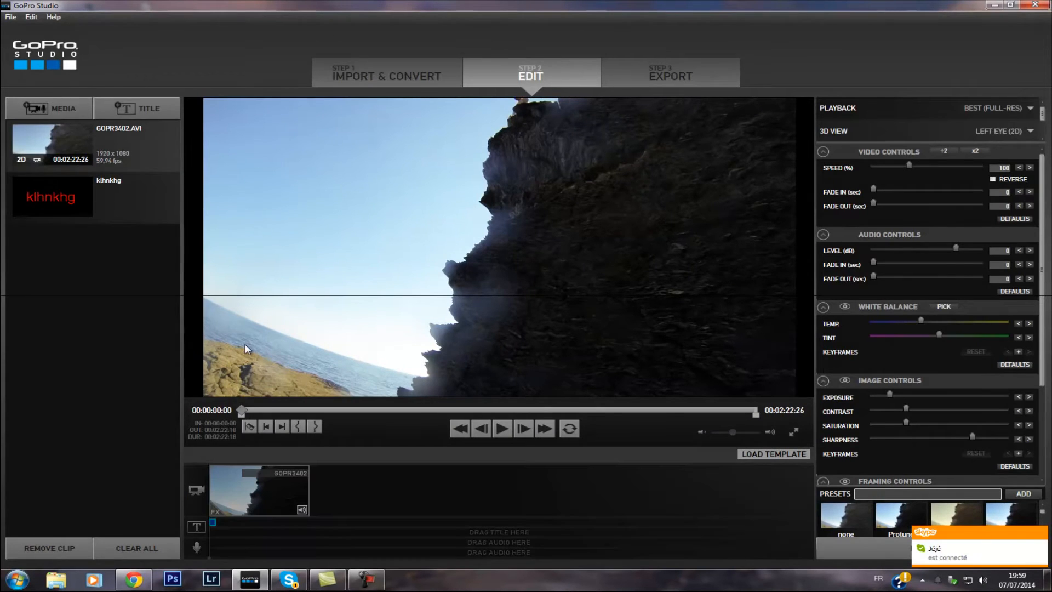
drag(241, 411, 724, 413)
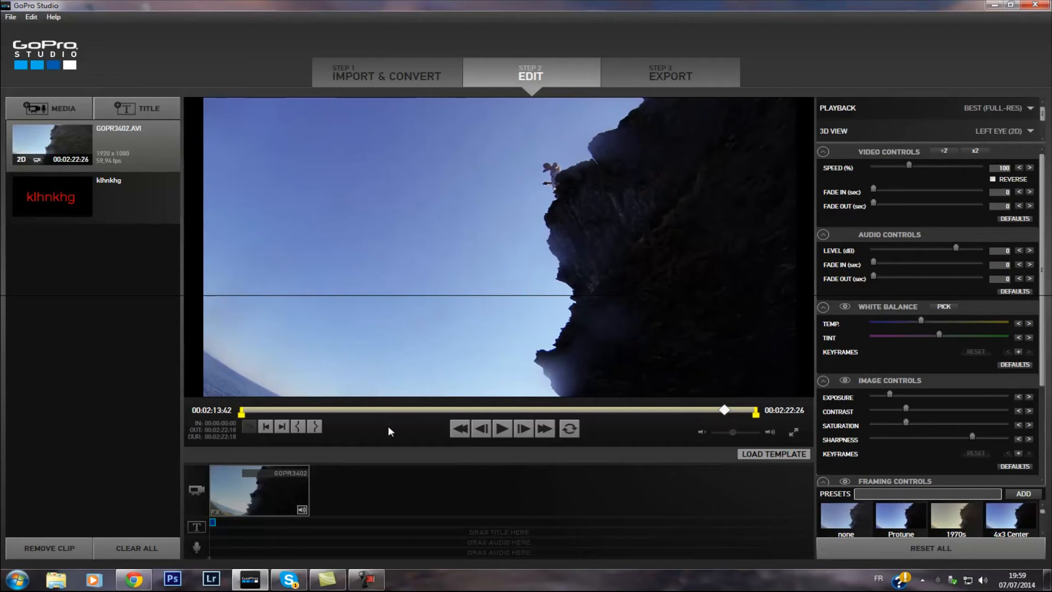
click(299, 429)
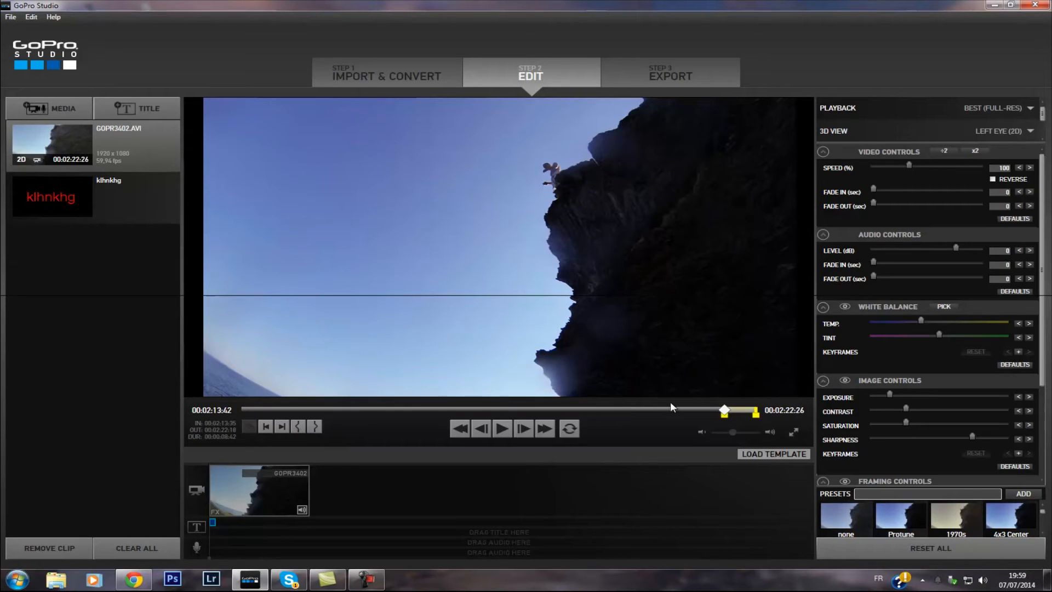
drag(725, 409, 753, 412)
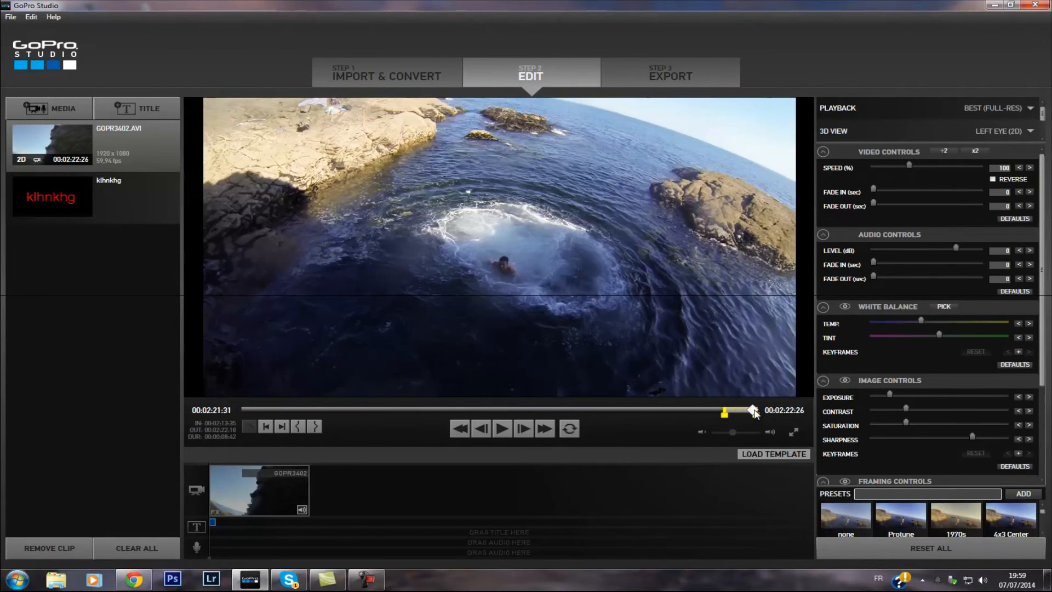
click(321, 431)
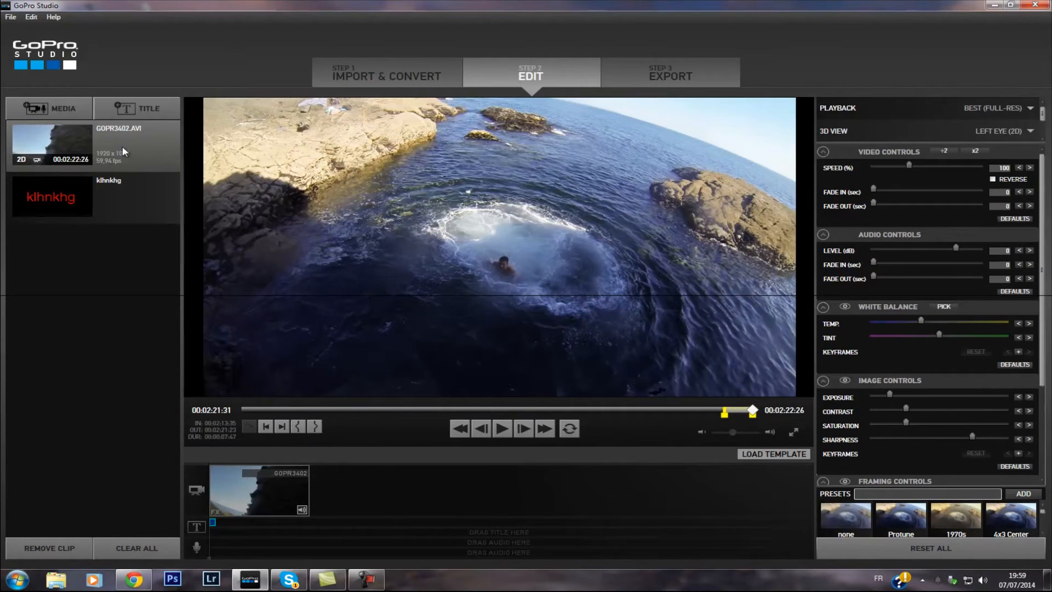
- Place the trimmed GOPR3402 excerpt after the first clip on the video track and play it briefly
drag(123, 152, 329, 486)
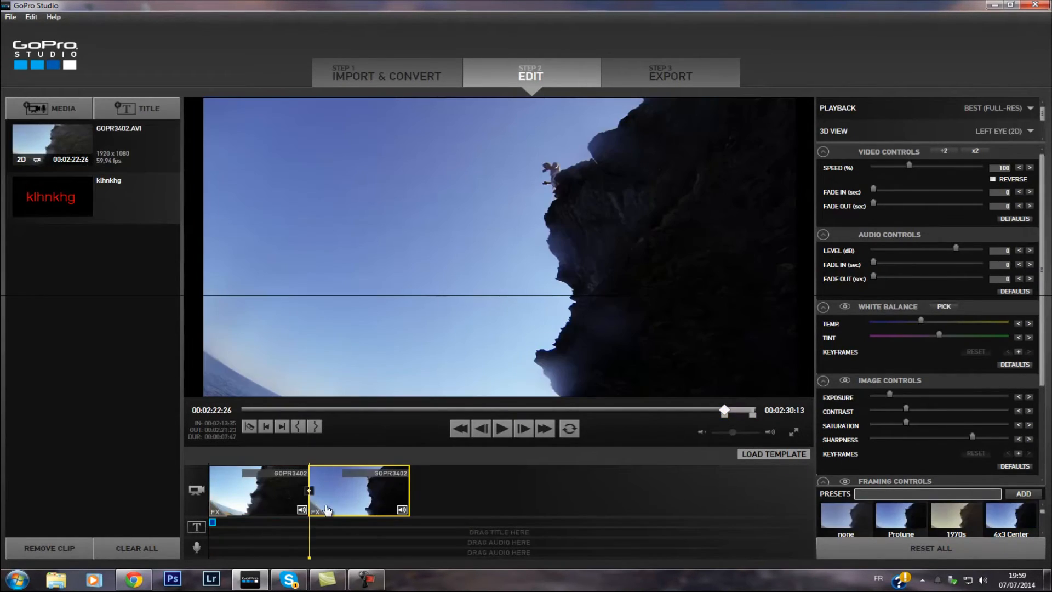
click(502, 428)
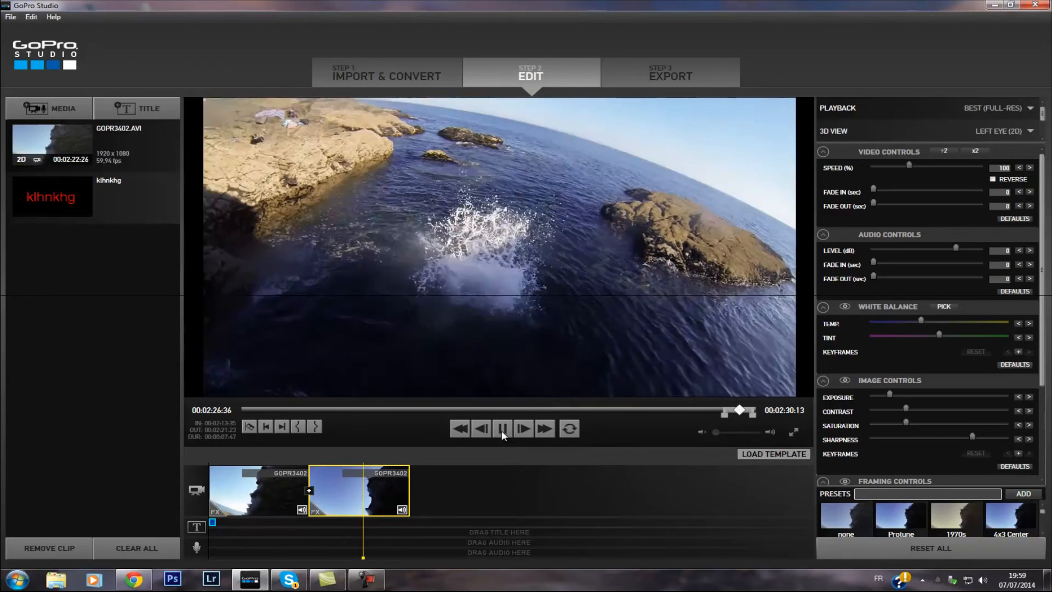
click(502, 428)
- Compare the two timeline clips with the source clip, and review the second clip's video, audio, image and framing controls
click(249, 489)
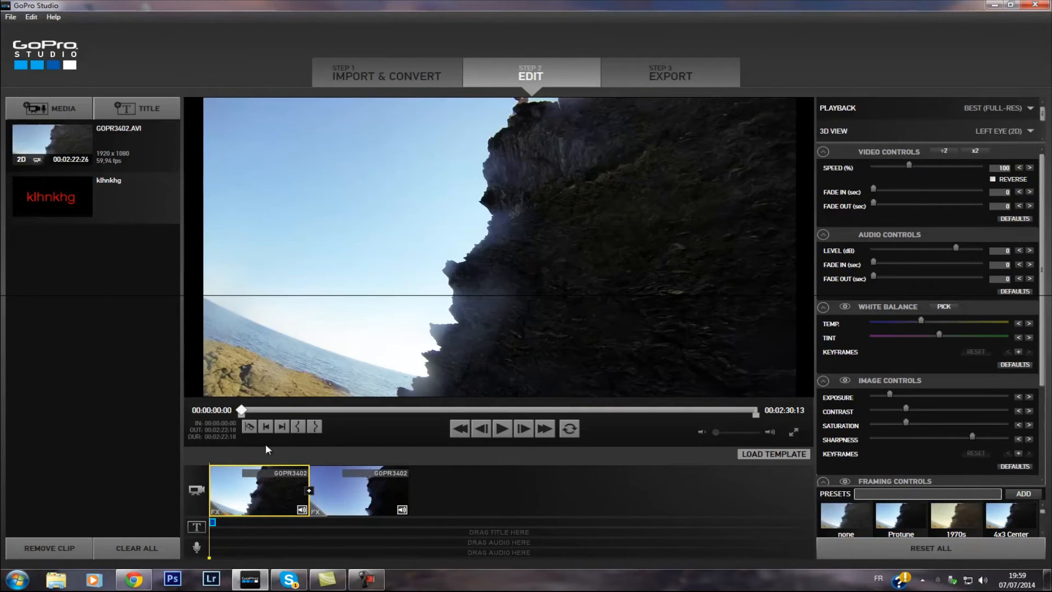
click(395, 499)
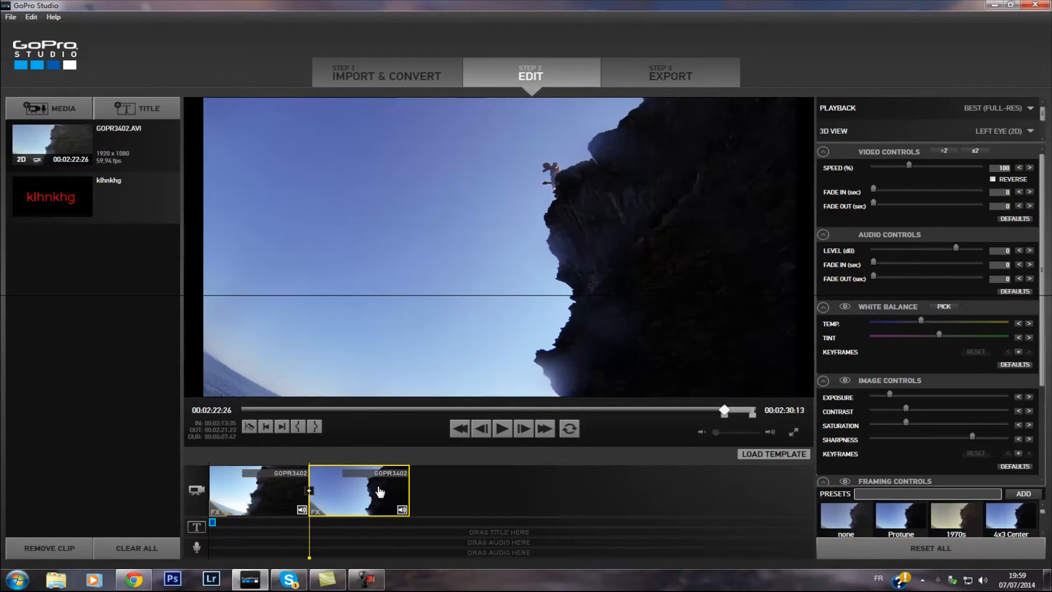
click(158, 155)
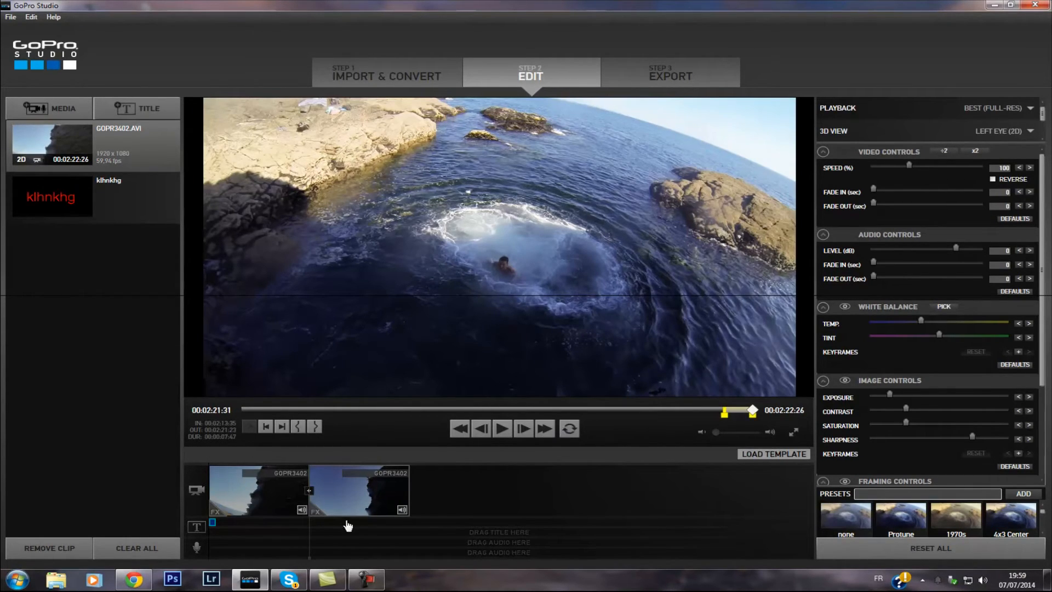
click(390, 500)
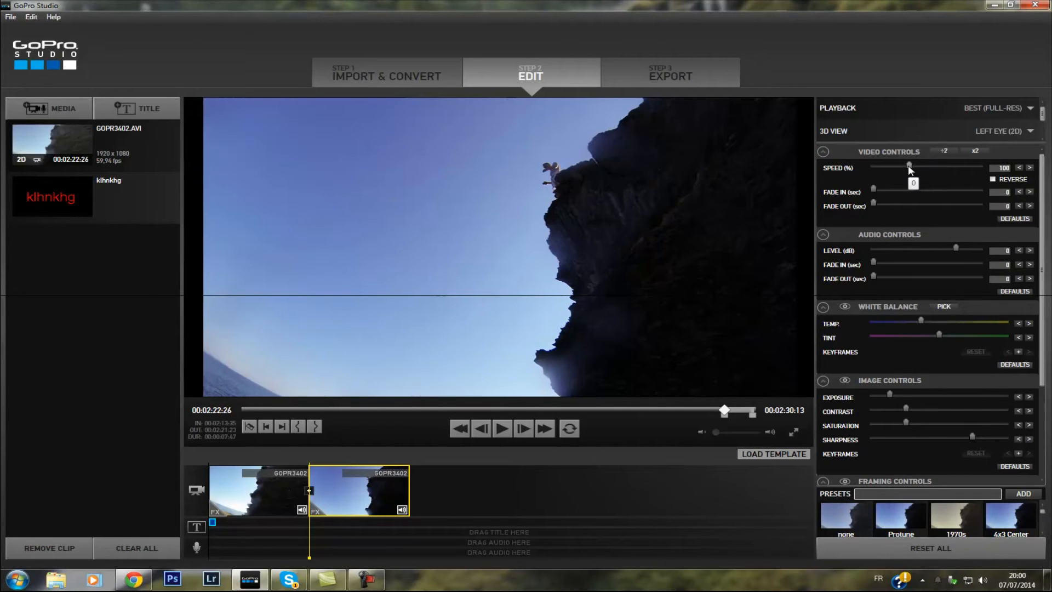
scroll(944, 400, down, 3)
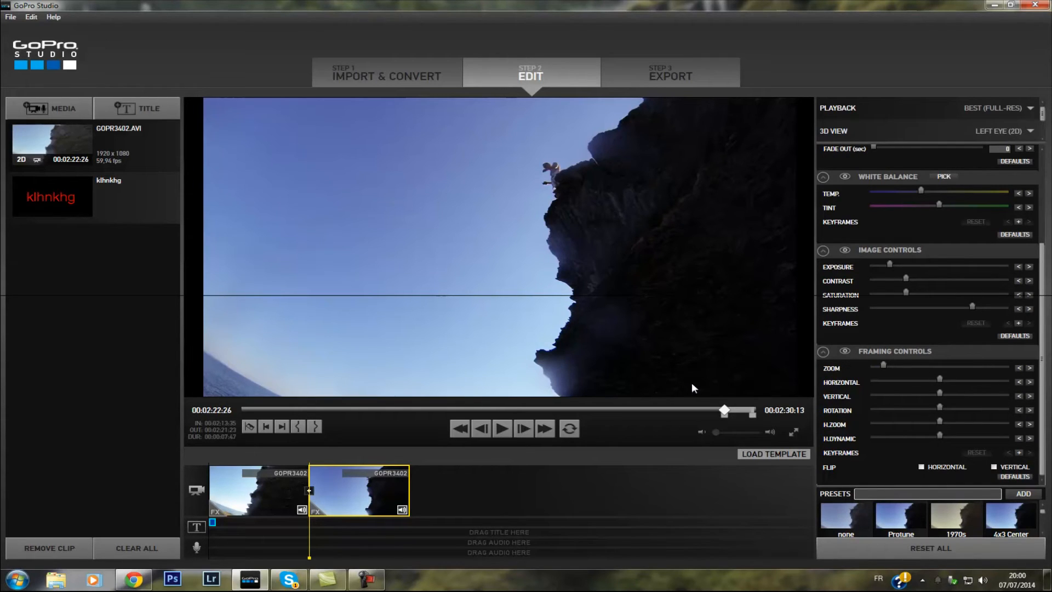
- Open the export settings and compare the YouTube, Vimeo, Mobile Device and Archive/Edit presets
click(634, 82)
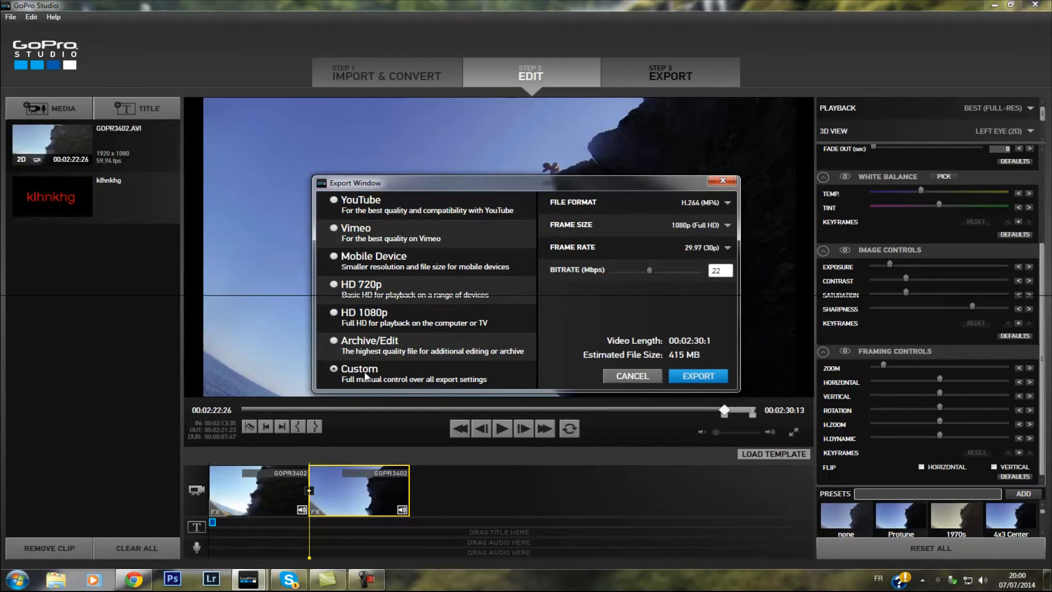
click(369, 207)
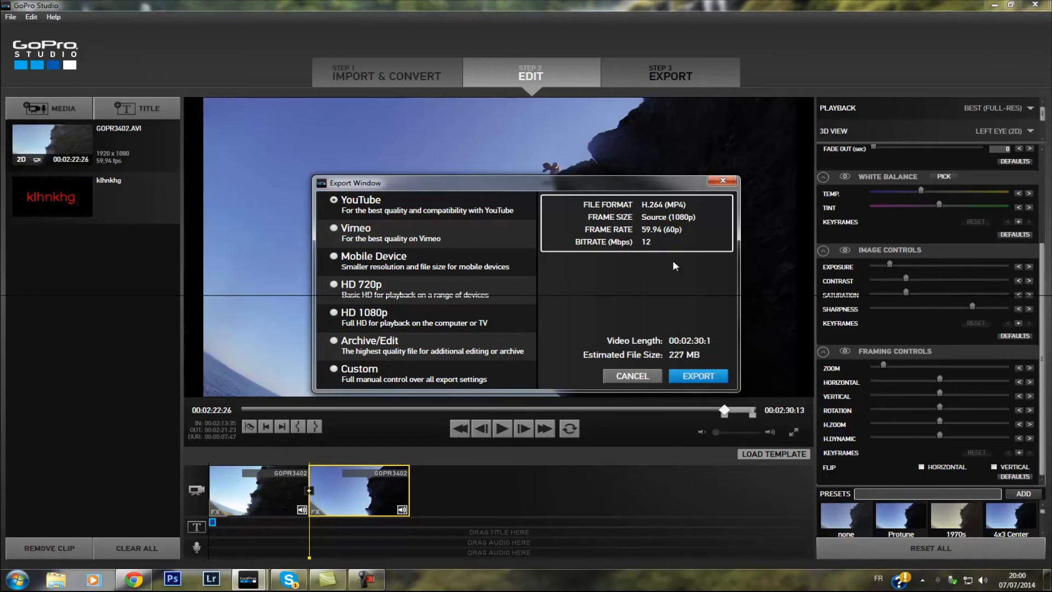
click(360, 232)
click(402, 262)
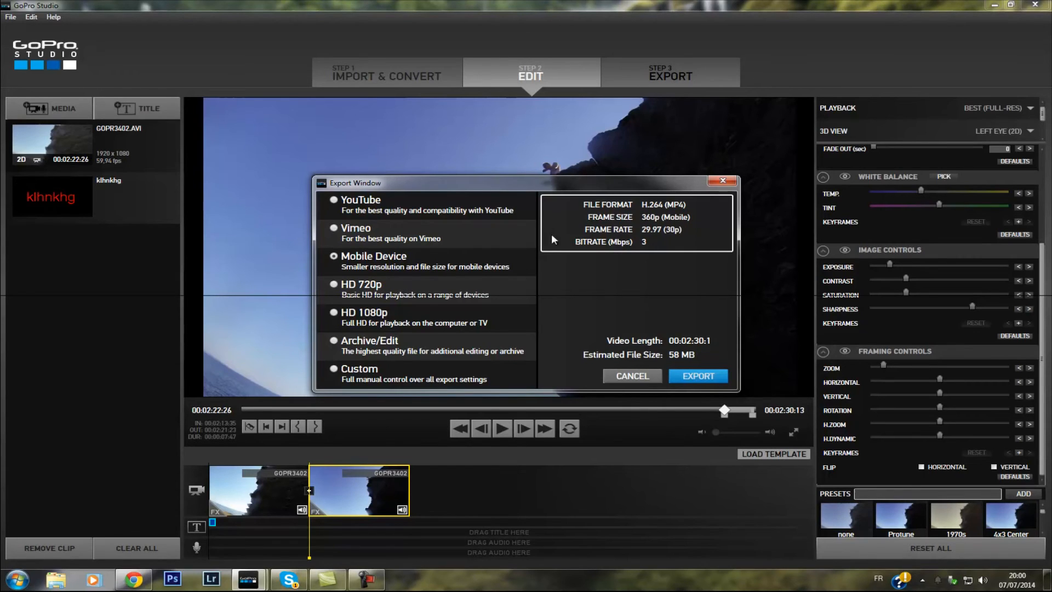
click(369, 343)
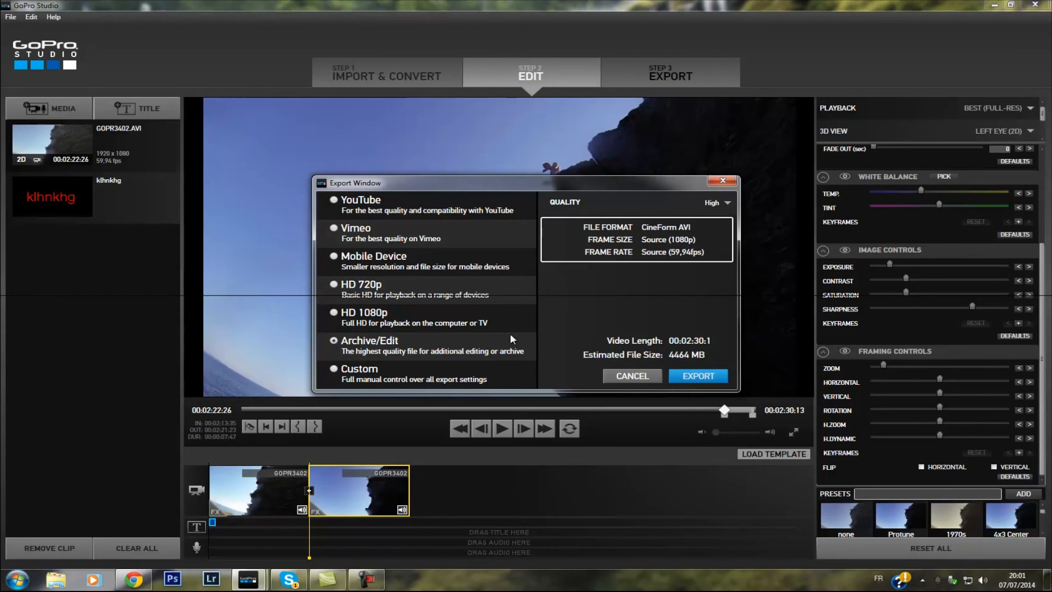
click(354, 204)
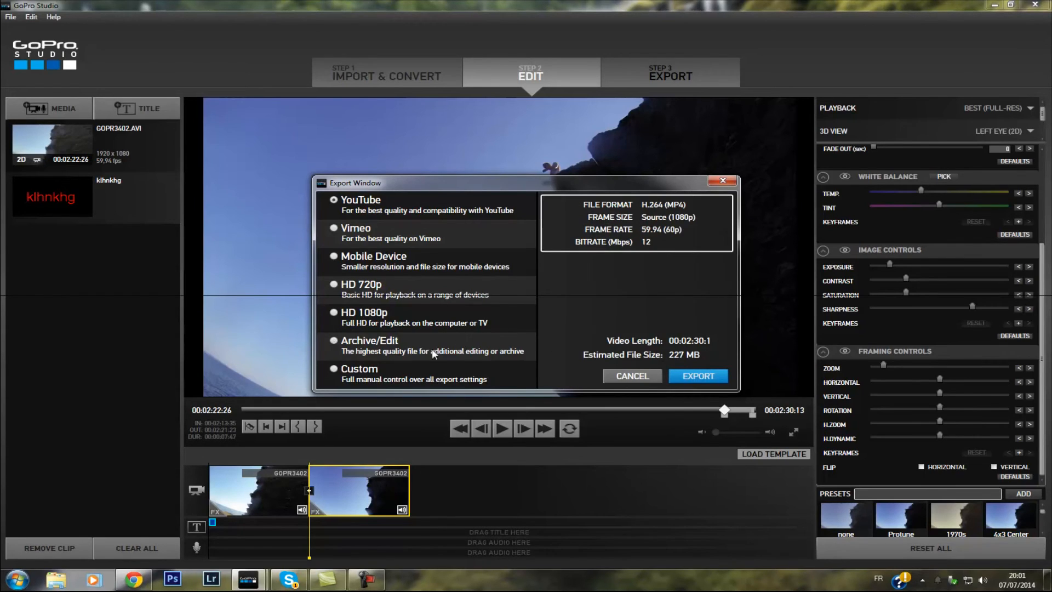
click(389, 344)
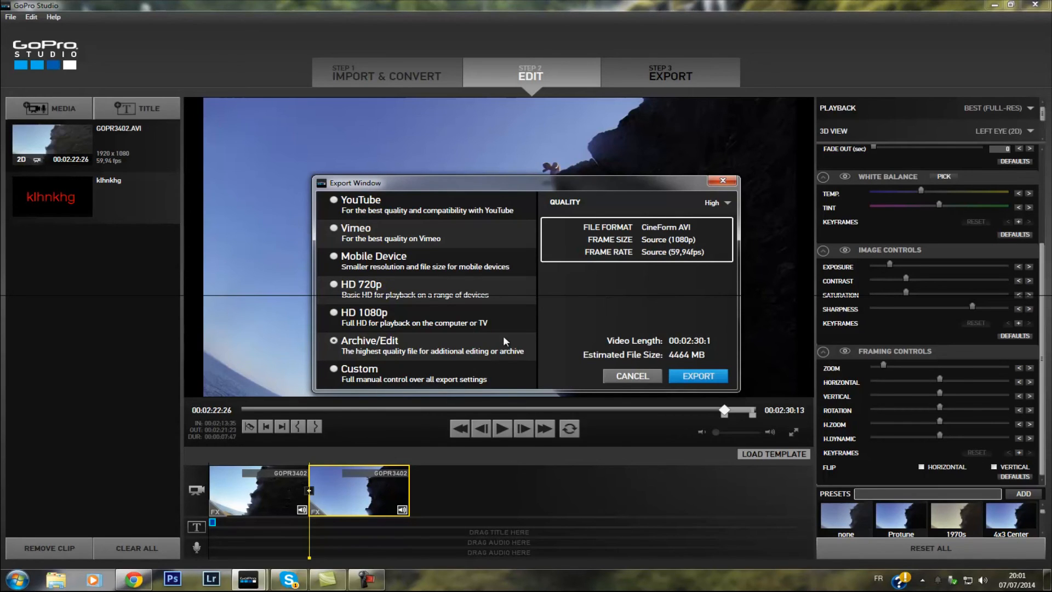
- Configure a Custom export in H.264 (MP4) with Source (1080p) frame size, source 59,94fps frame rate and a 15 Mbps bitrate
click(360, 368)
click(704, 200)
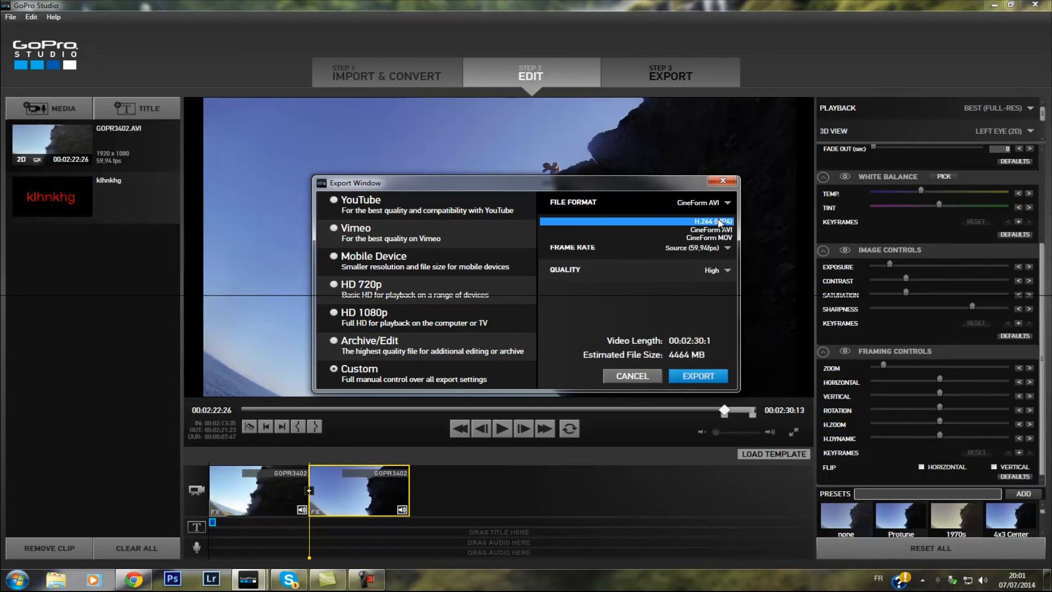
click(718, 221)
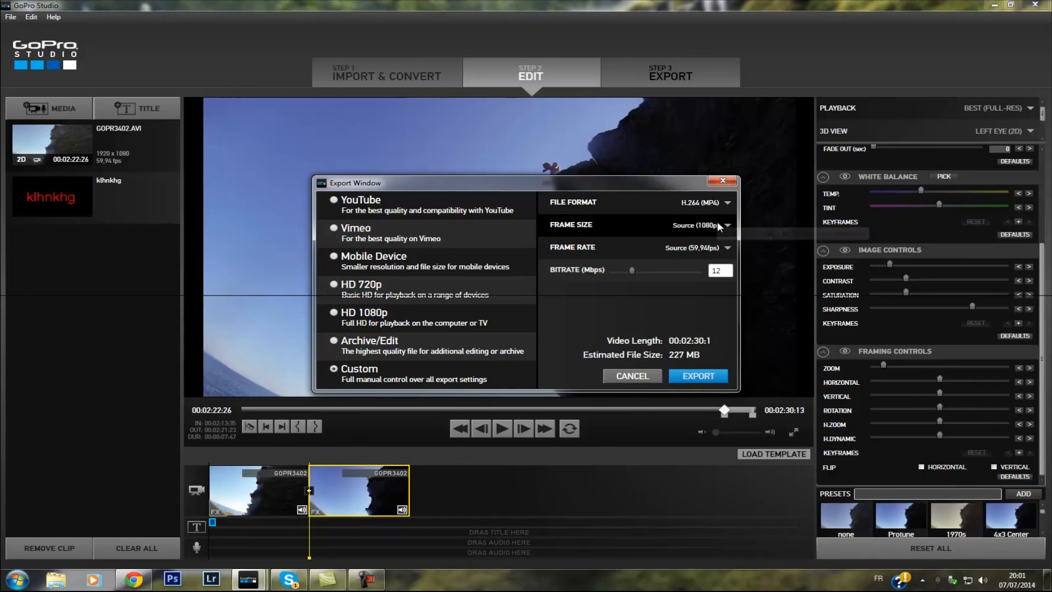
click(724, 226)
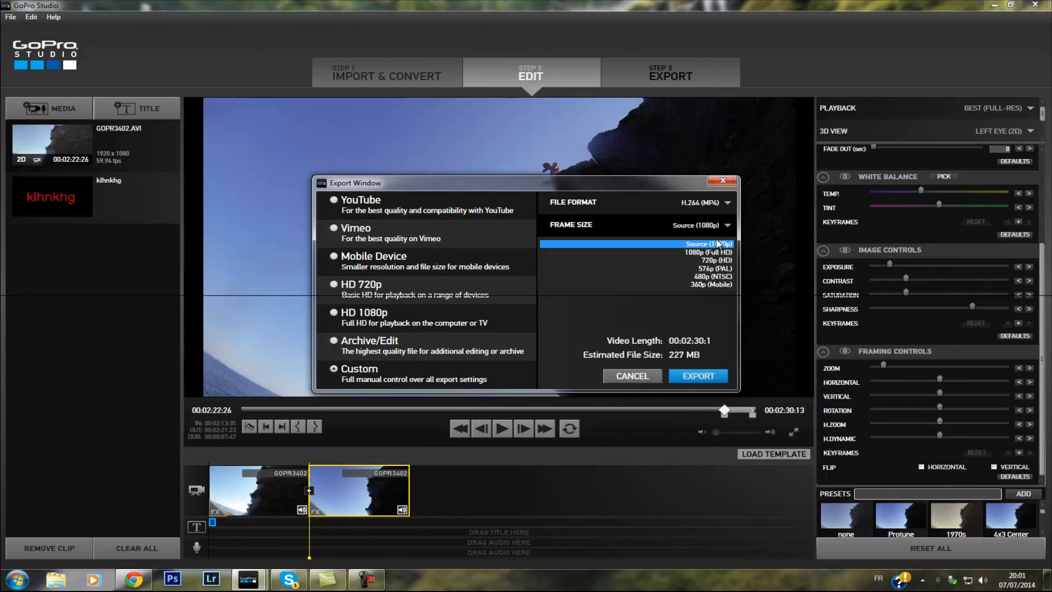
click(714, 245)
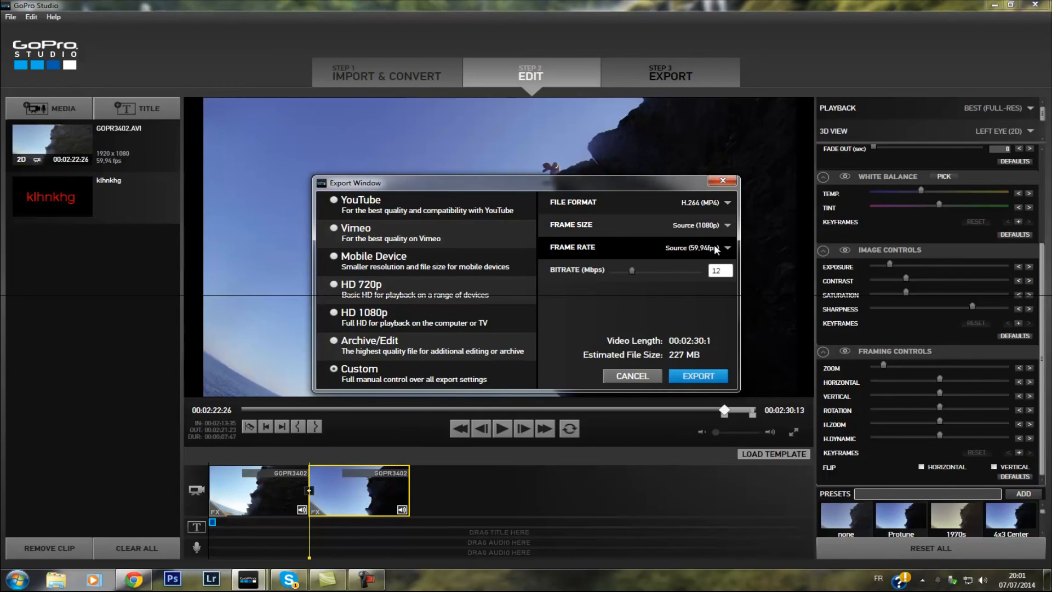
click(719, 249)
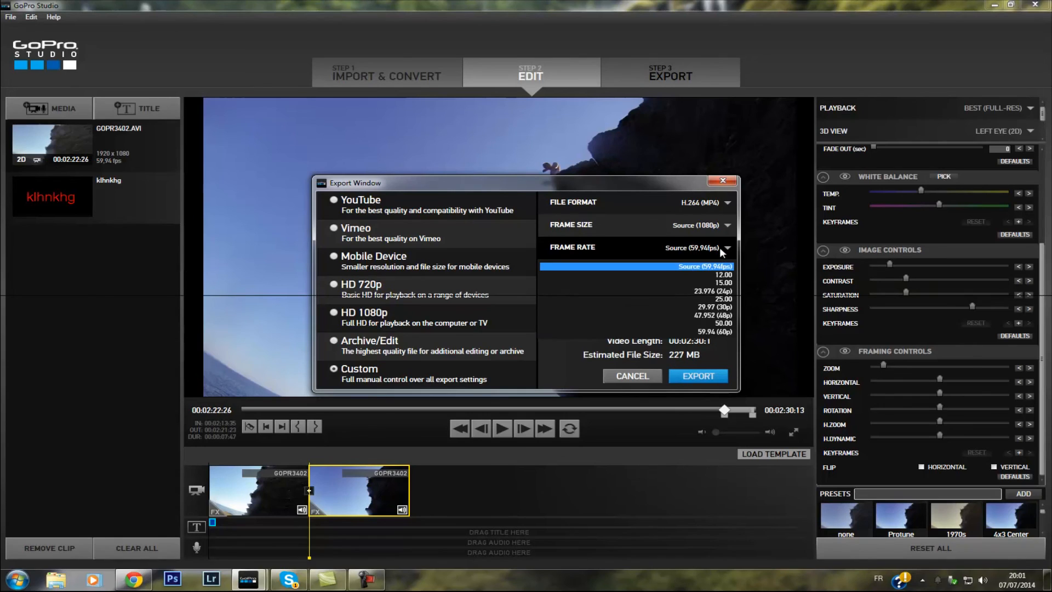
click(718, 248)
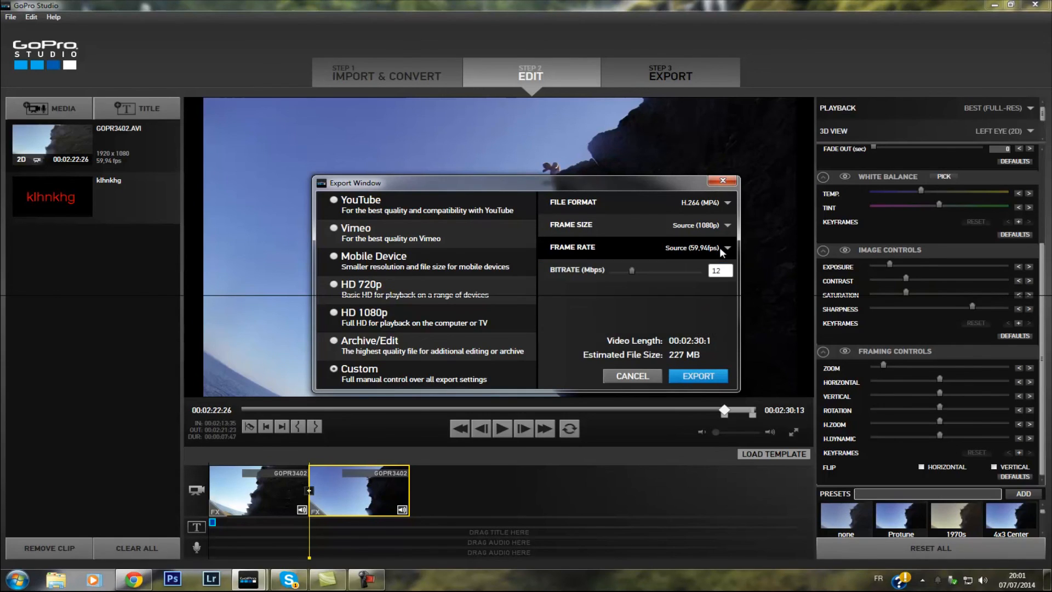
mouse_move(629, 268)
mouse_down()
mouse_move(650, 268)
mouse_move(635, 271)
mouse_up()
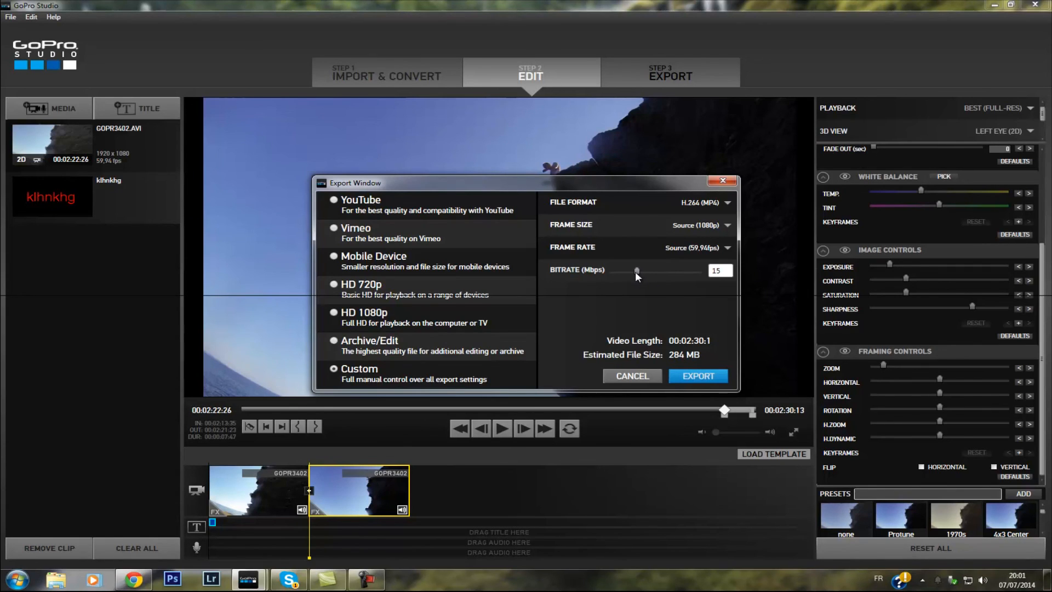